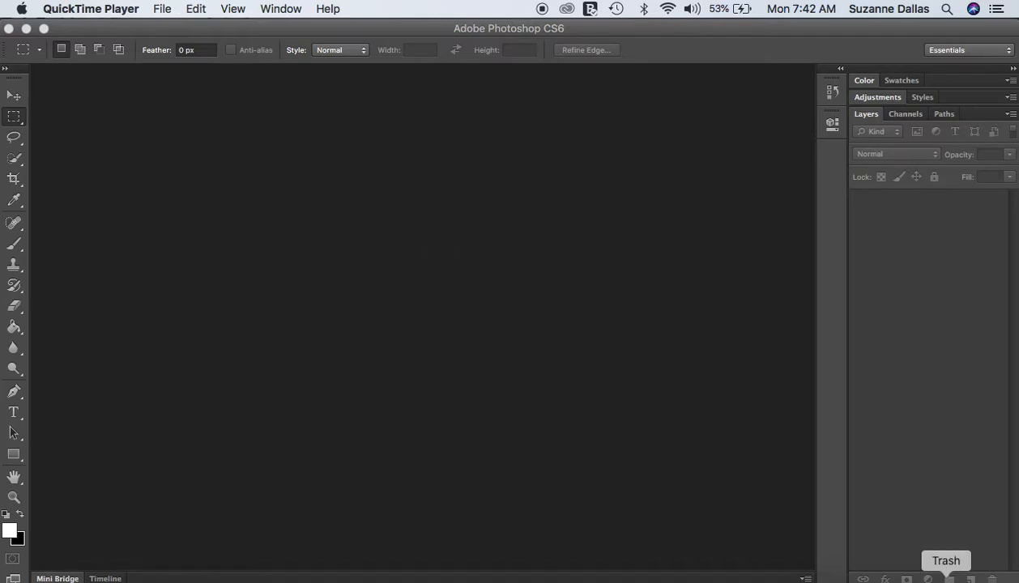
# Look over the source images in the Poison overlay folder in Finder, and minimize the folder window
pyautogui.click(905, 574)
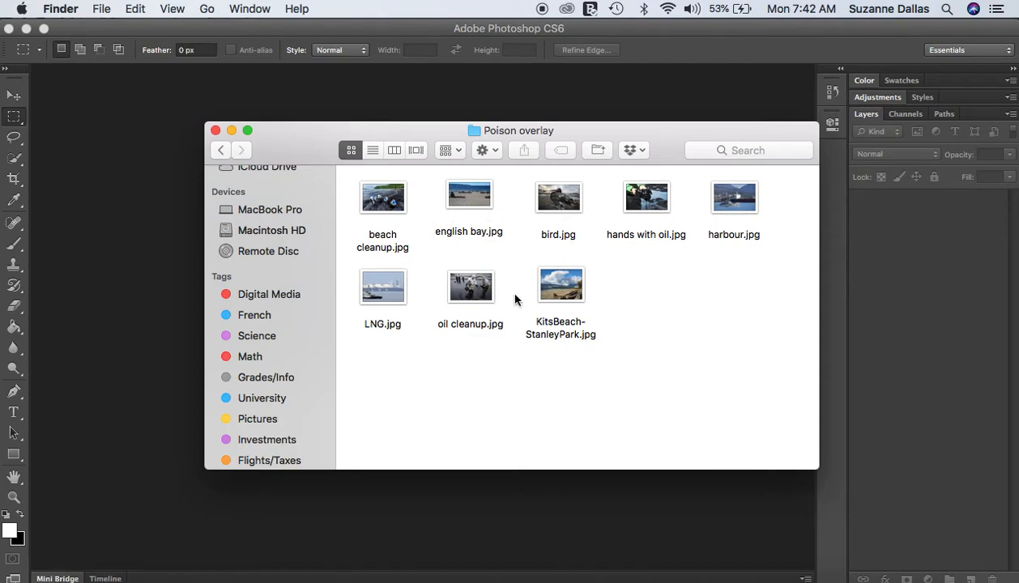
pyautogui.click(232, 131)
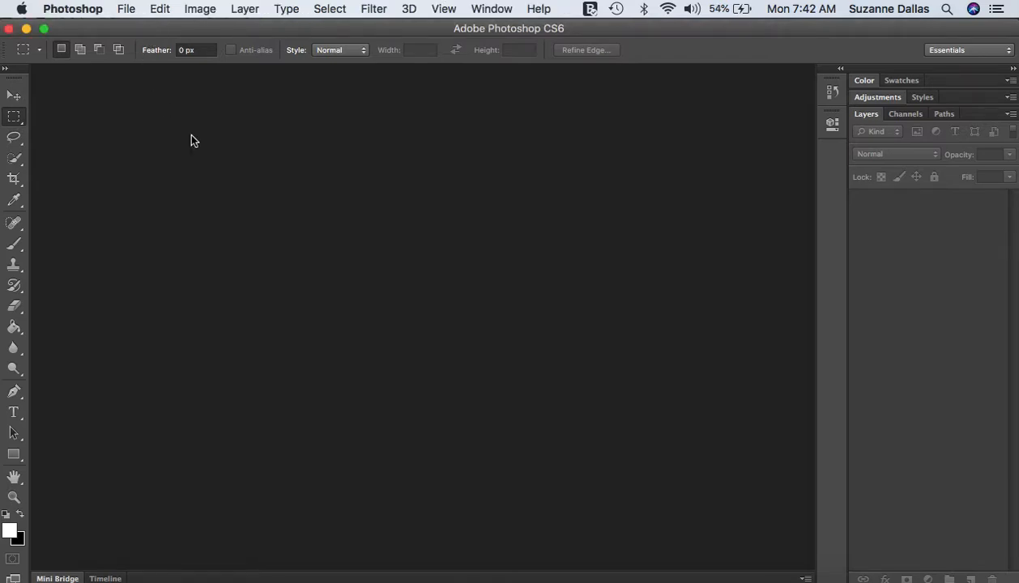
# Open LNG.jpg from the Poison overlay folder, reached through Digital Media, PhotoShop and Grade 7
pyautogui.click(125, 10)
pyautogui.click(126, 10)
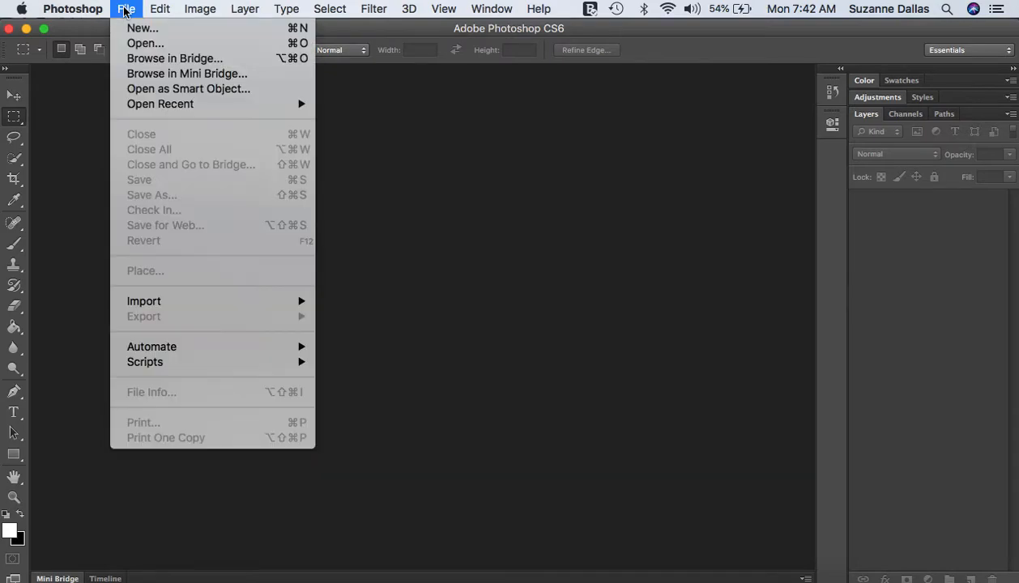
pyautogui.click(148, 47)
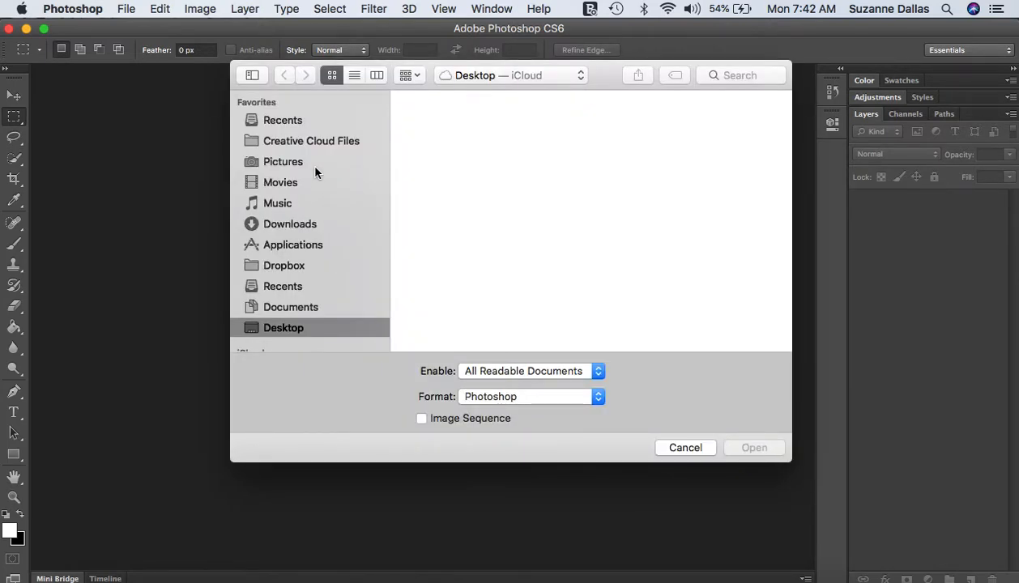
pyautogui.scroll(-6, 310, 163)
pyautogui.click(308, 205)
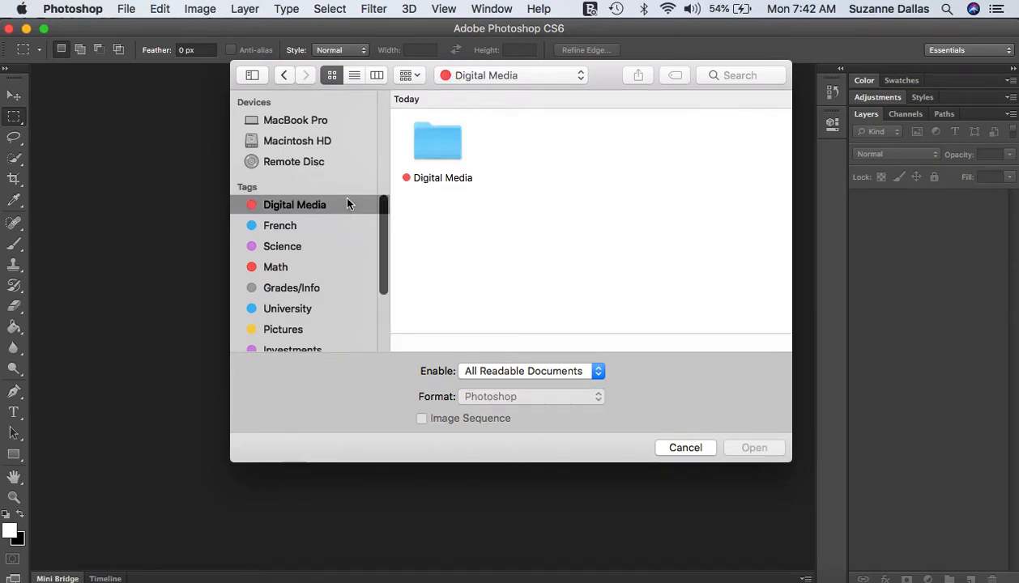
pyautogui.doubleClick(425, 141)
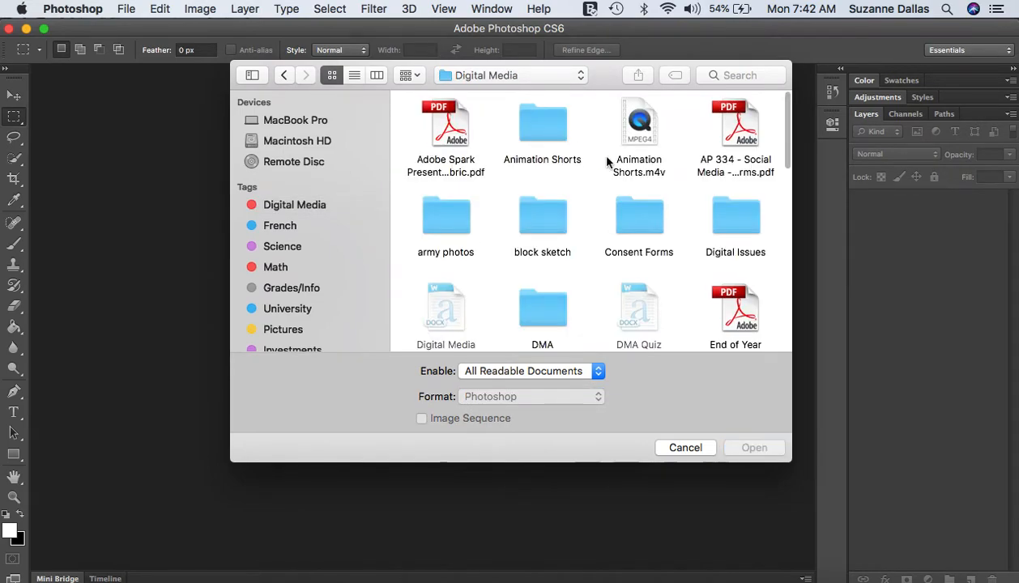
pyautogui.scroll(-6, 604, 255)
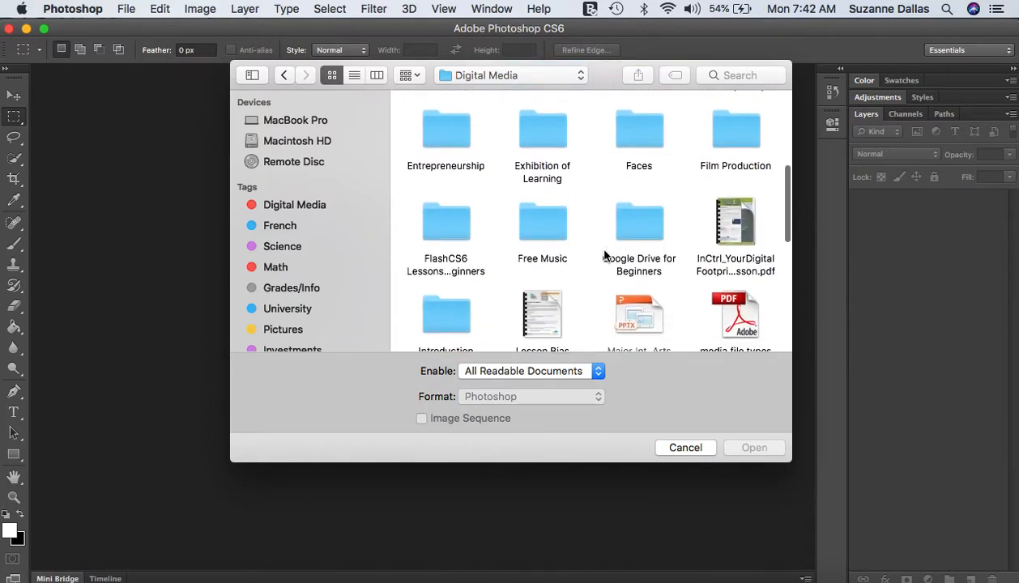
pyautogui.scroll(-5, 604, 254)
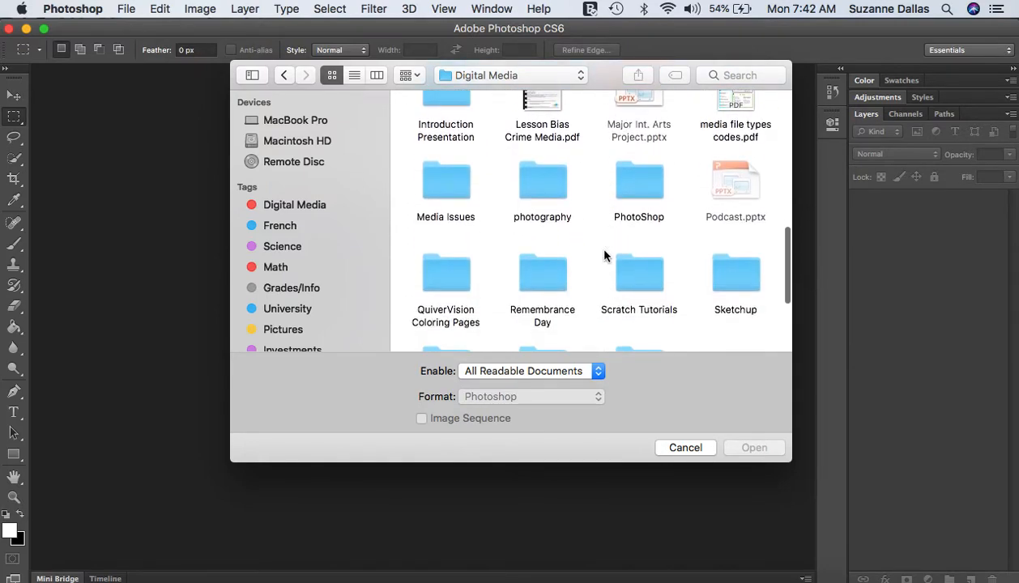
pyautogui.doubleClick(642, 221)
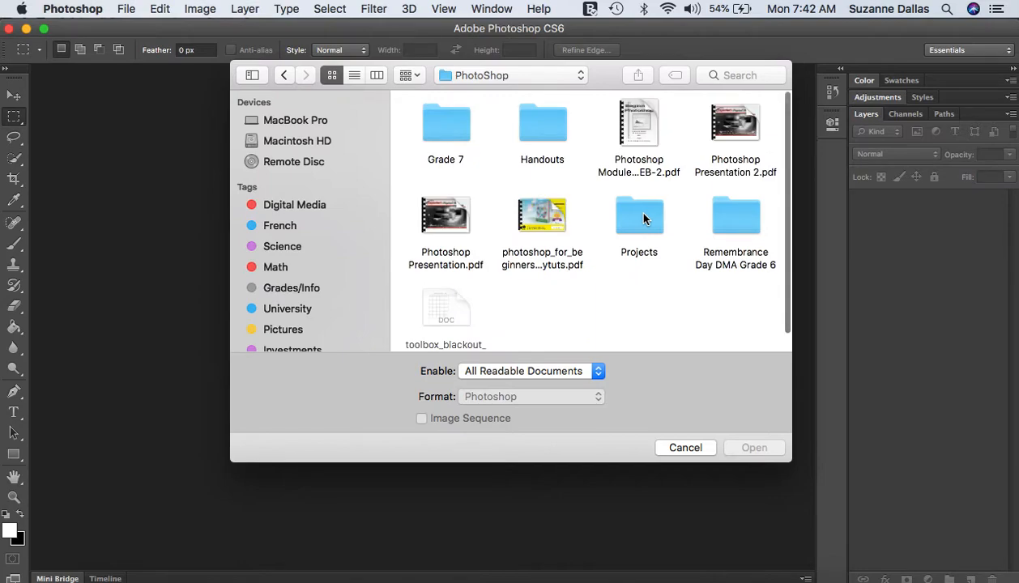
pyautogui.doubleClick(437, 116)
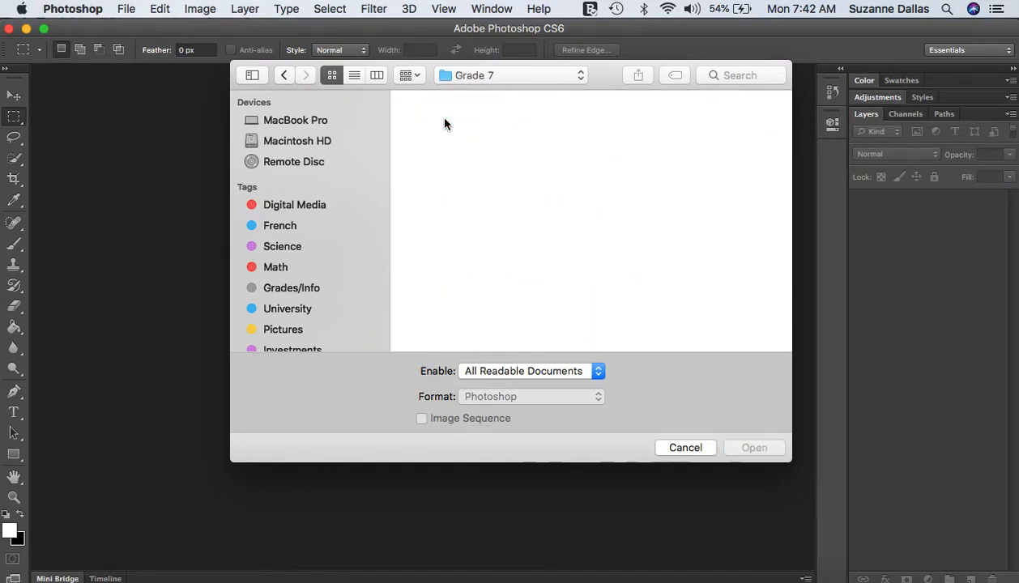
pyautogui.doubleClick(428, 128)
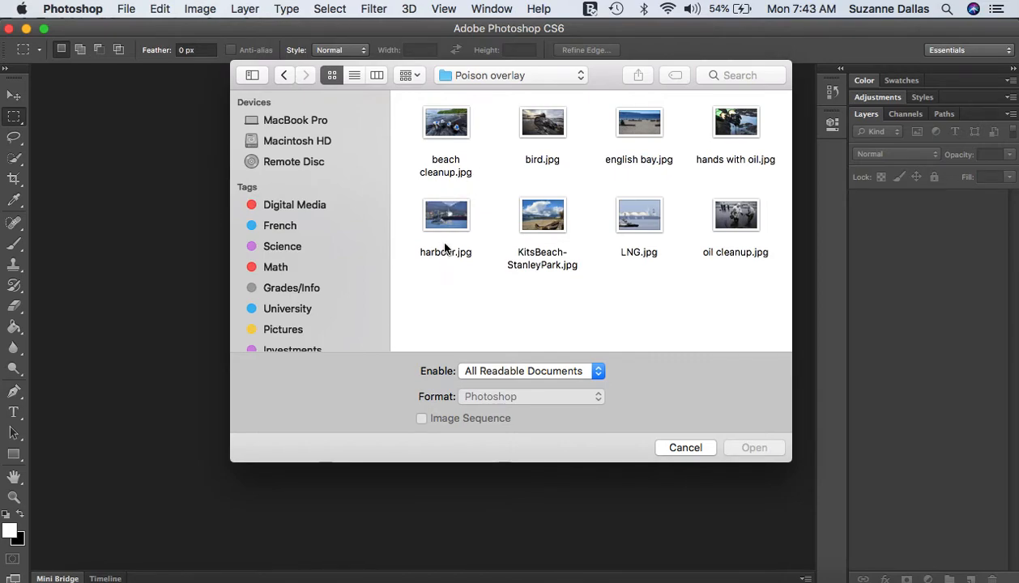
pyautogui.click(635, 213)
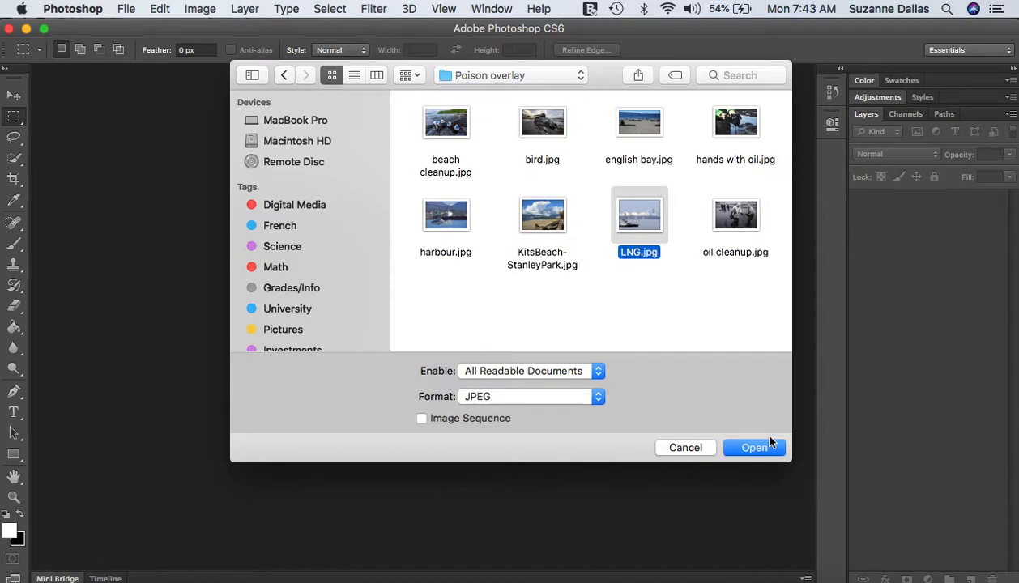
pyautogui.click(750, 451)
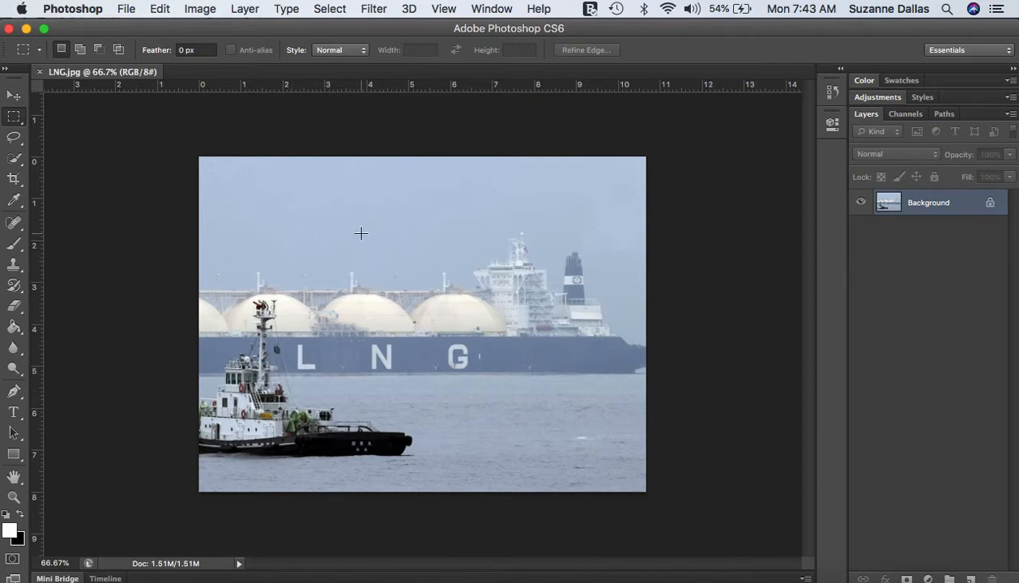
# Open KitsBeach-StanleyPark.jpg from the Poison overlay folder and compare it with the LNG.jpg document
pyautogui.click(126, 10)
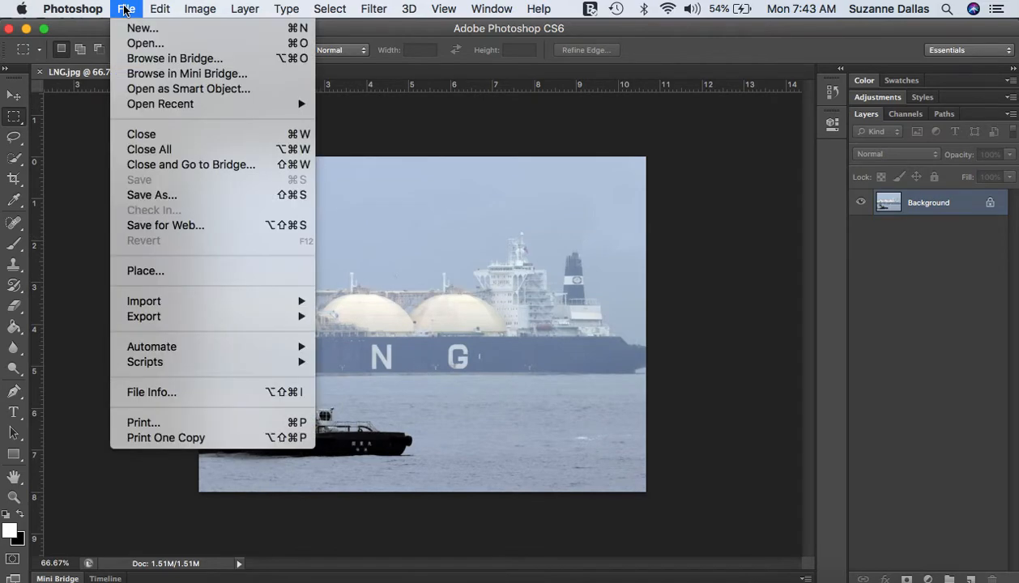
pyautogui.click(142, 44)
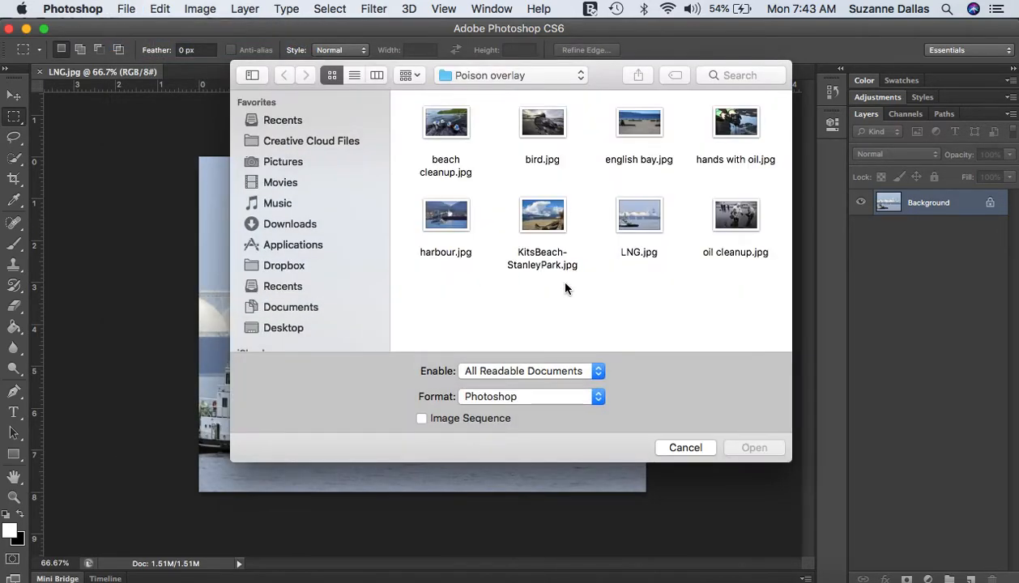
pyautogui.doubleClick(540, 217)
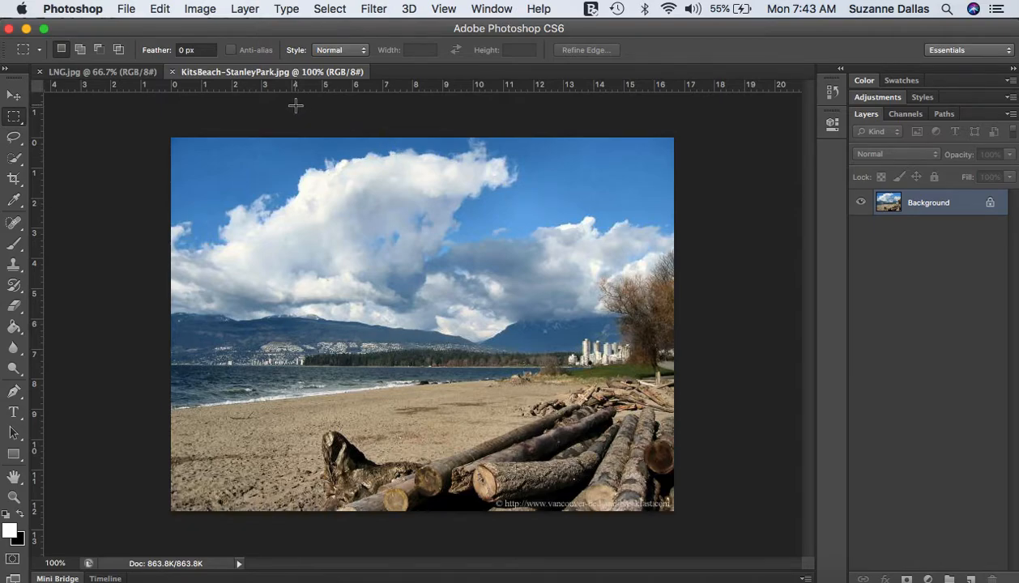
pyautogui.click(114, 72)
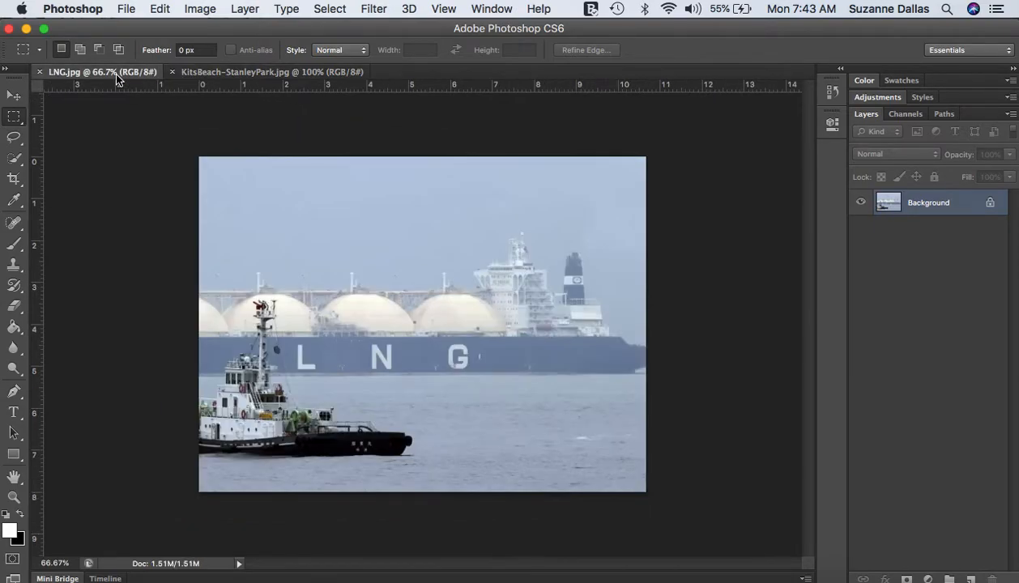
pyautogui.click(265, 73)
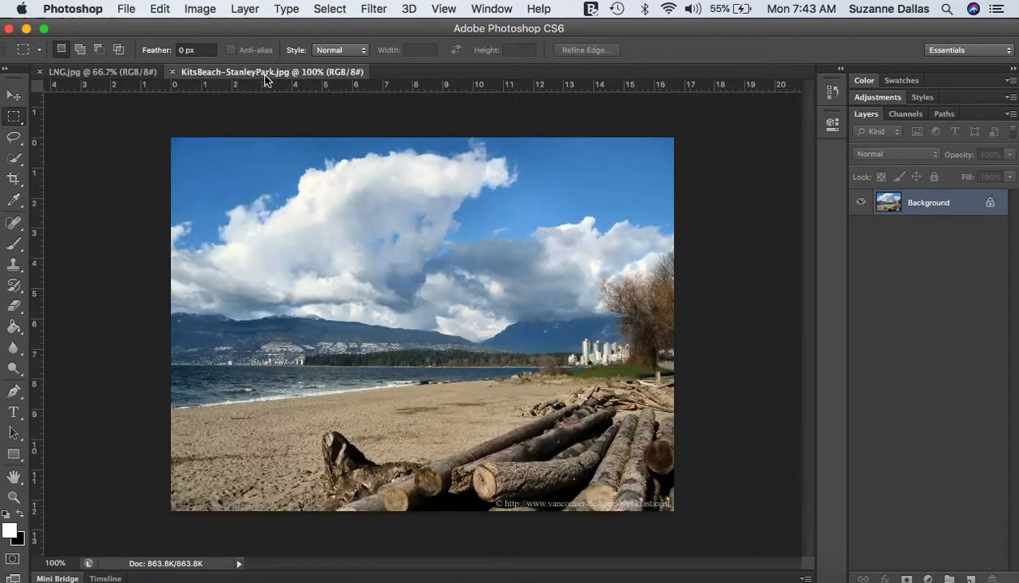
# Open hands with oil.jpg and beach cleanup.jpg from the Poison overlay folder as separate documents
pyautogui.click(125, 8)
pyautogui.click(148, 45)
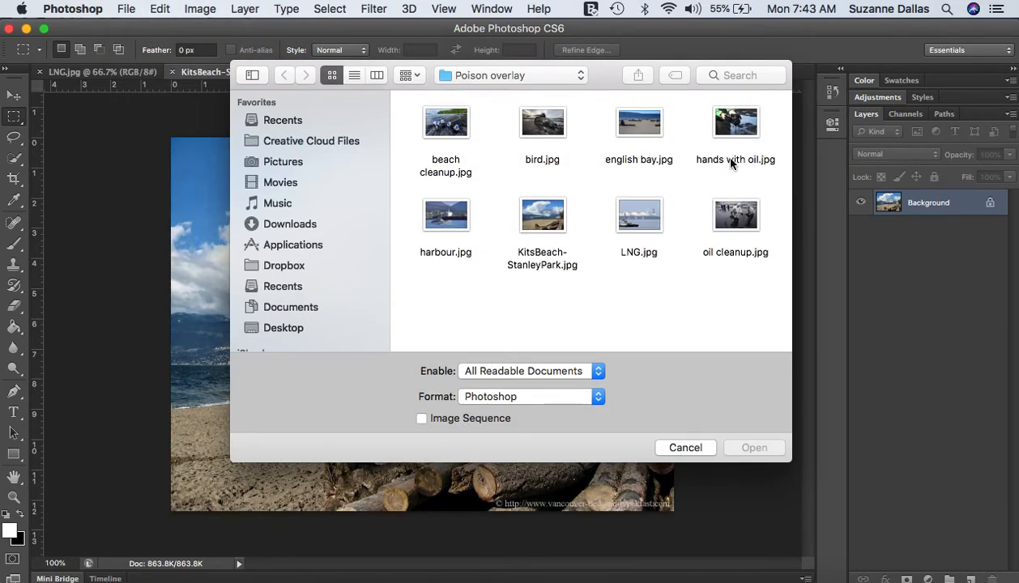
pyautogui.doubleClick(735, 126)
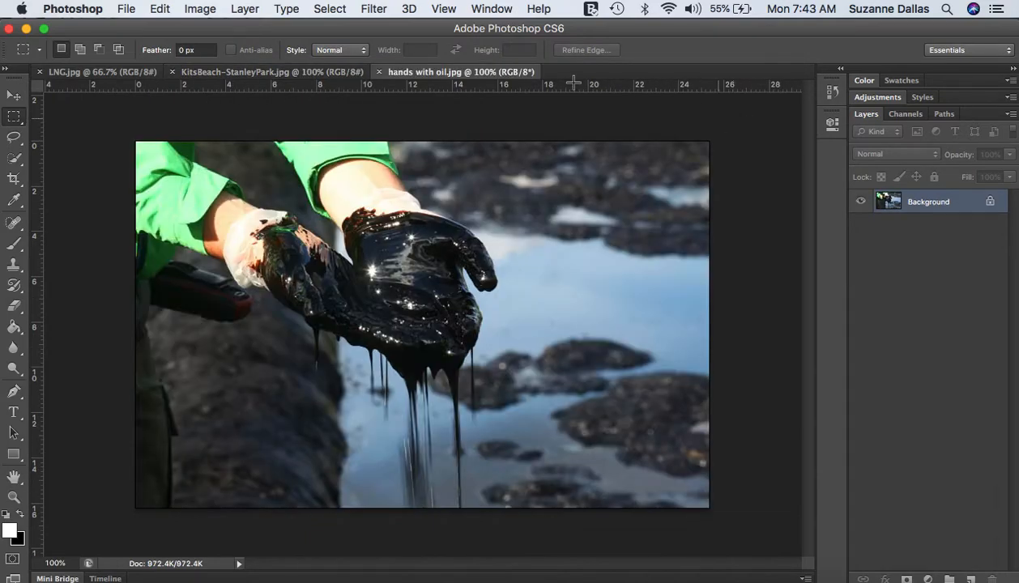
pyautogui.click(124, 8)
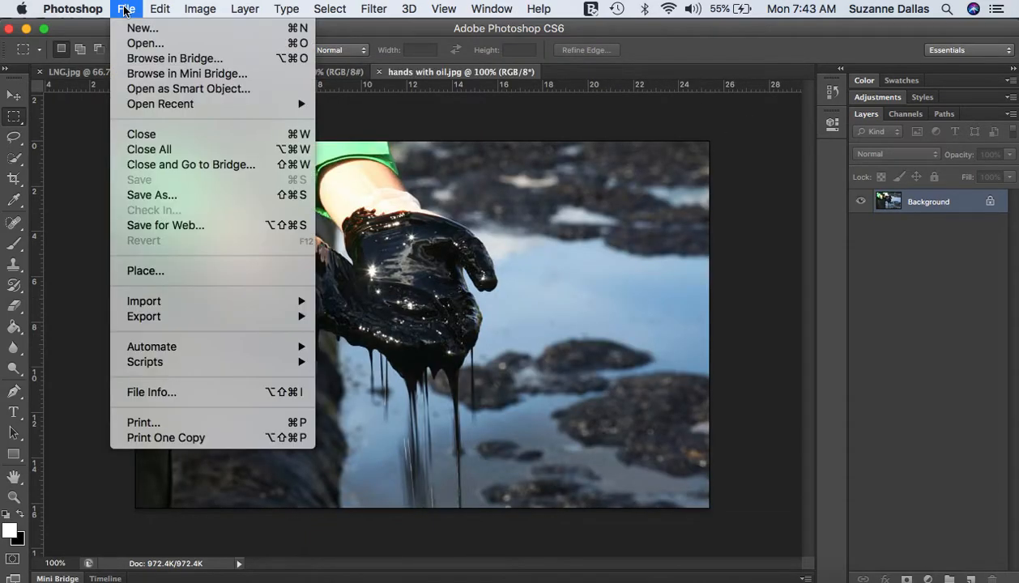
pyautogui.click(142, 45)
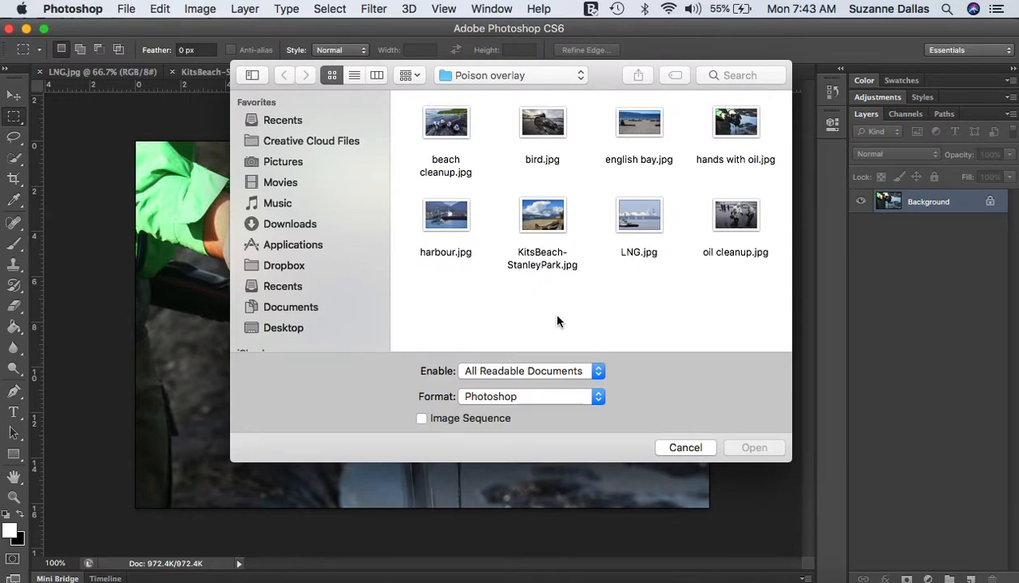
pyautogui.doubleClick(444, 125)
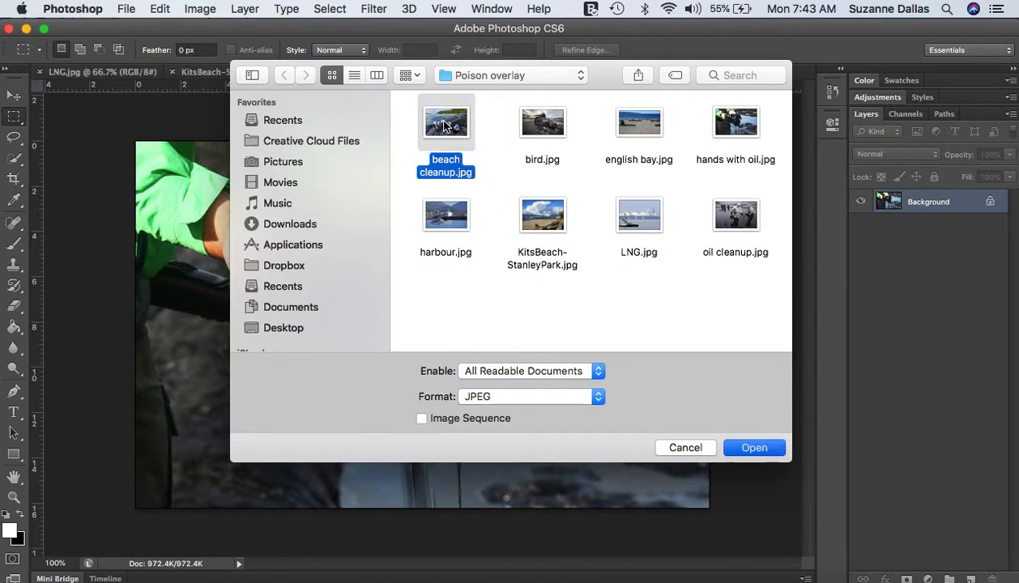
# Open bird.jpg and oil cleanup.jpg from the Poison overlay folder as separate documents
pyautogui.click(125, 9)
pyautogui.click(142, 44)
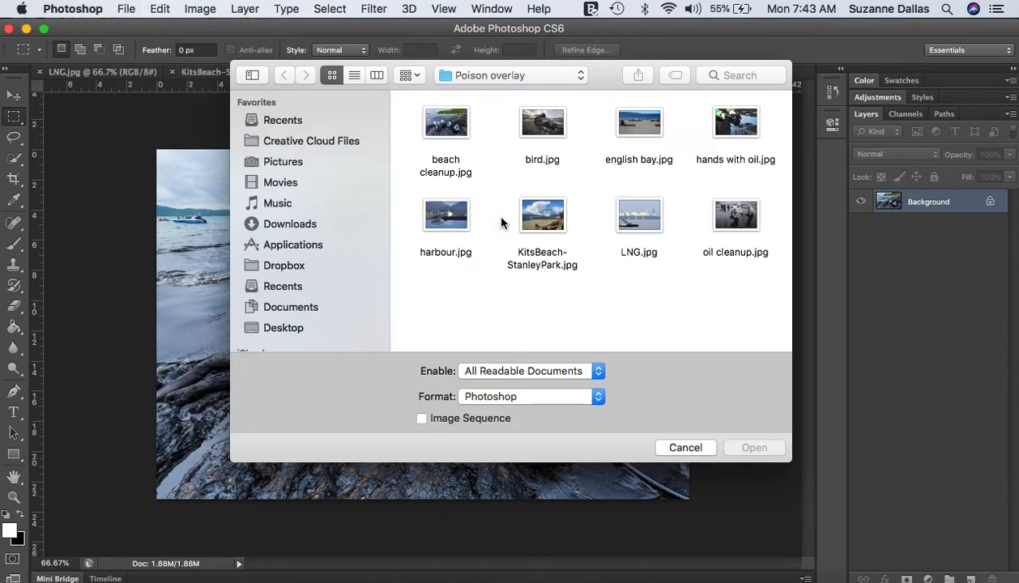
pyautogui.click(542, 122)
pyautogui.doubleClick(542, 122)
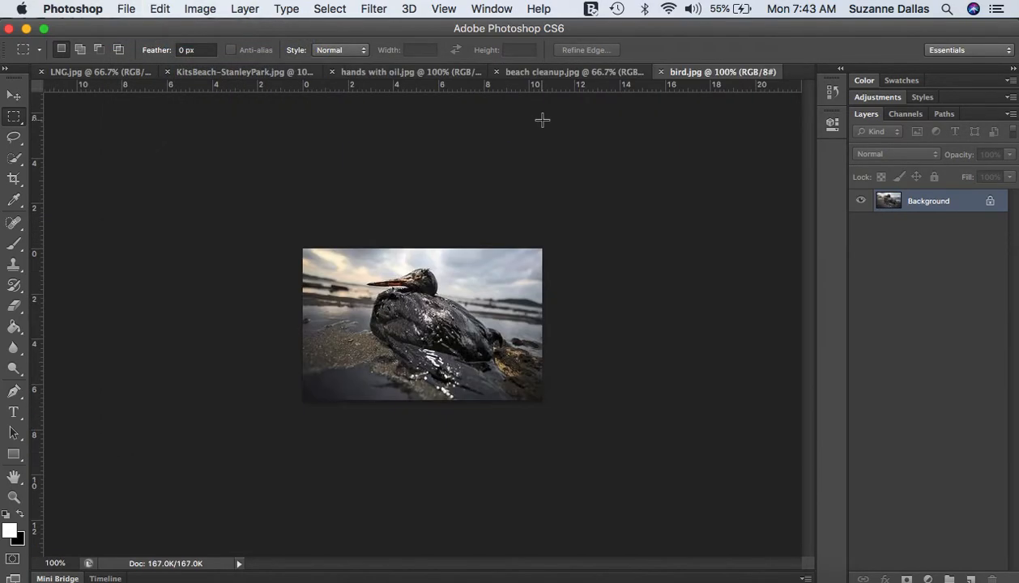
pyautogui.click(128, 11)
pyautogui.click(144, 43)
pyautogui.doubleClick(733, 217)
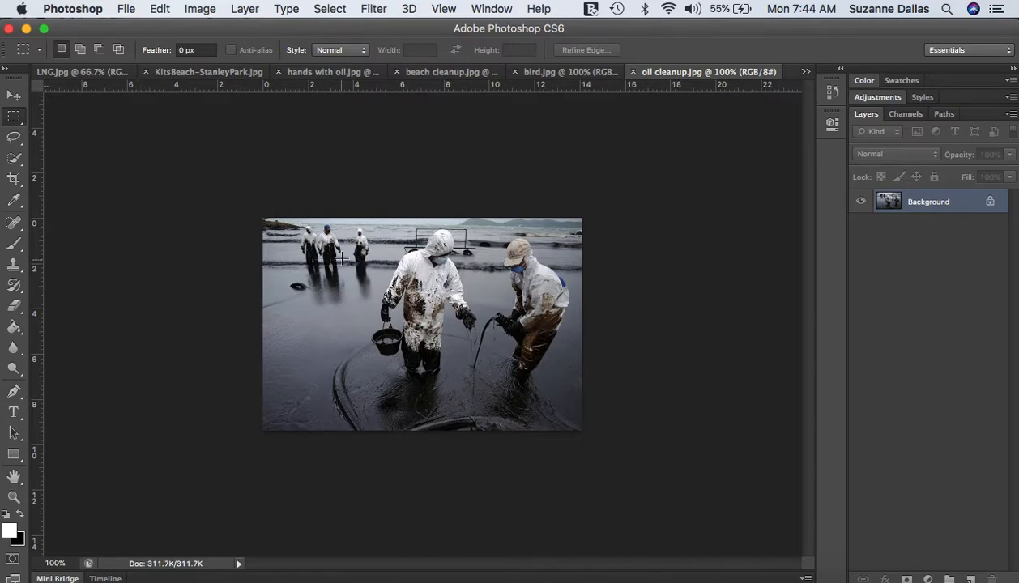
# Review the open KitsBeach-StanleyPark, hands with oil and LNG images to choose the overlay pair
pyautogui.click(210, 73)
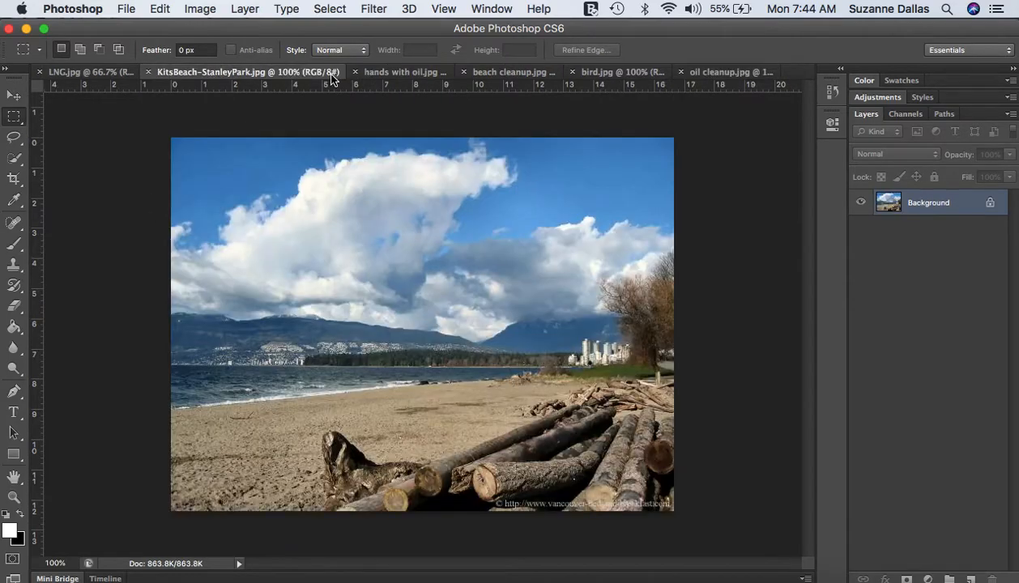
pyautogui.click(397, 75)
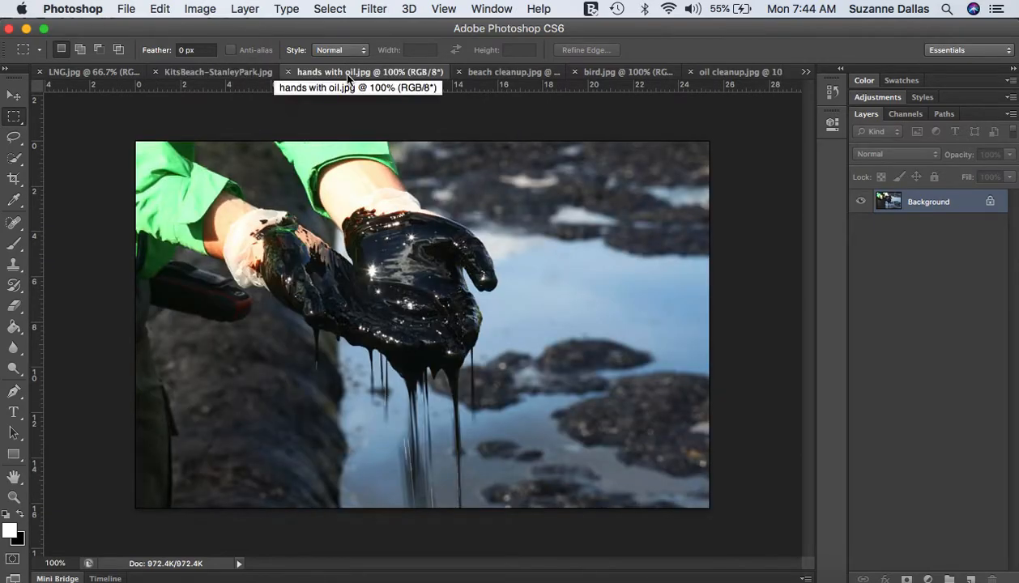
pyautogui.click(234, 75)
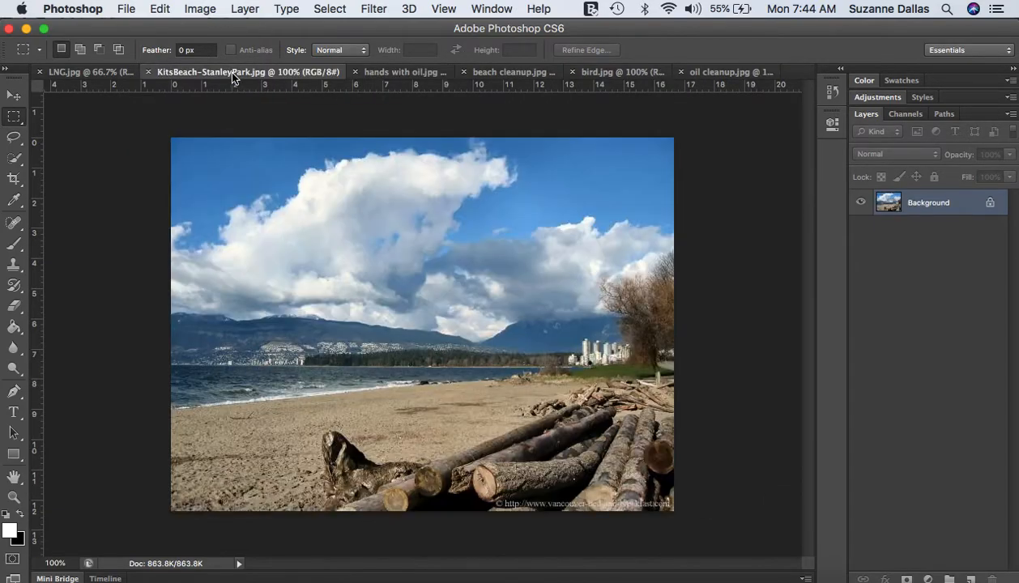
pyautogui.click(108, 74)
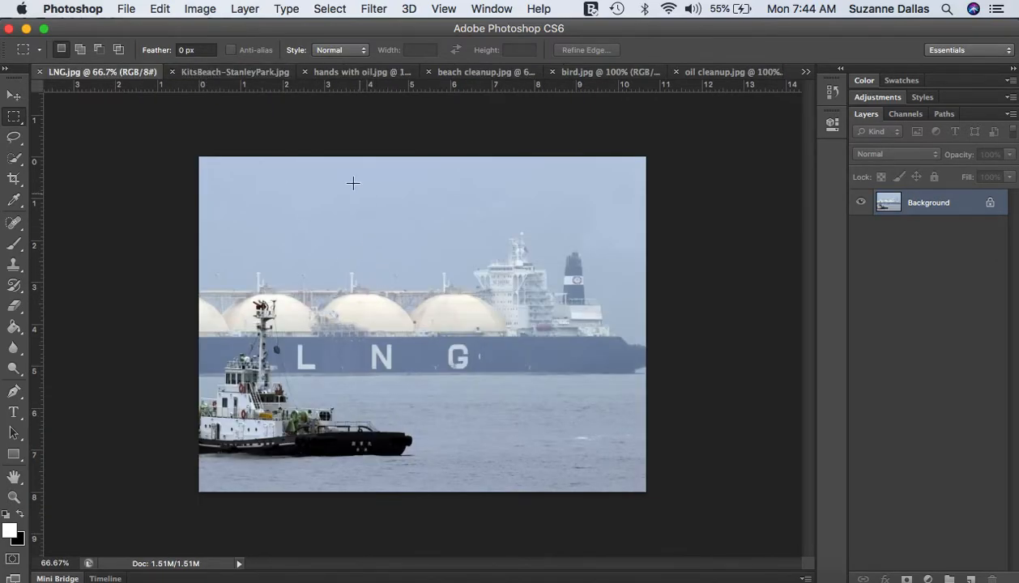
# Use the Move tool to place the hands with oil image into the LNG.jpg document as a new layer
pyautogui.click(341, 72)
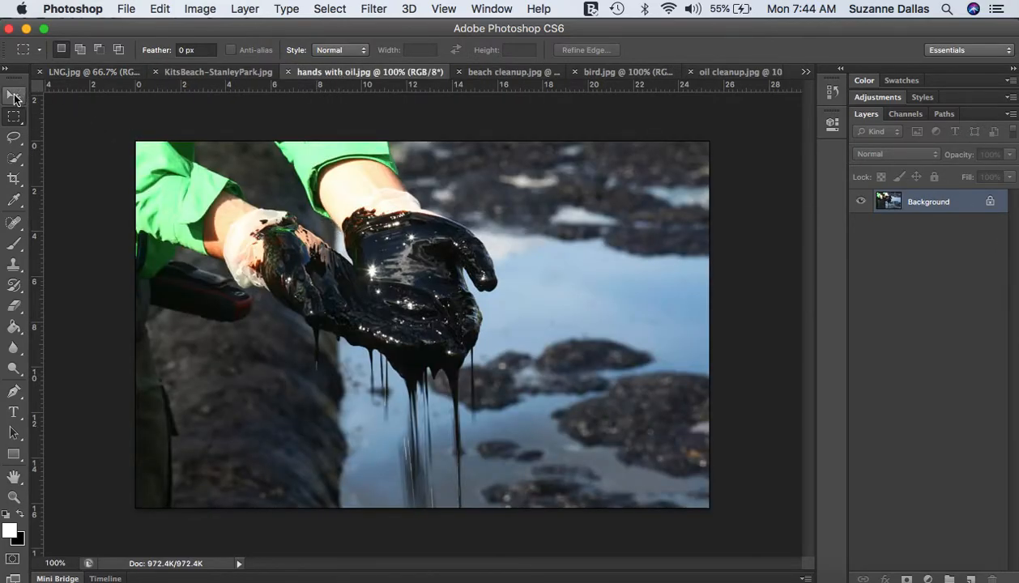
pyautogui.click(14, 97)
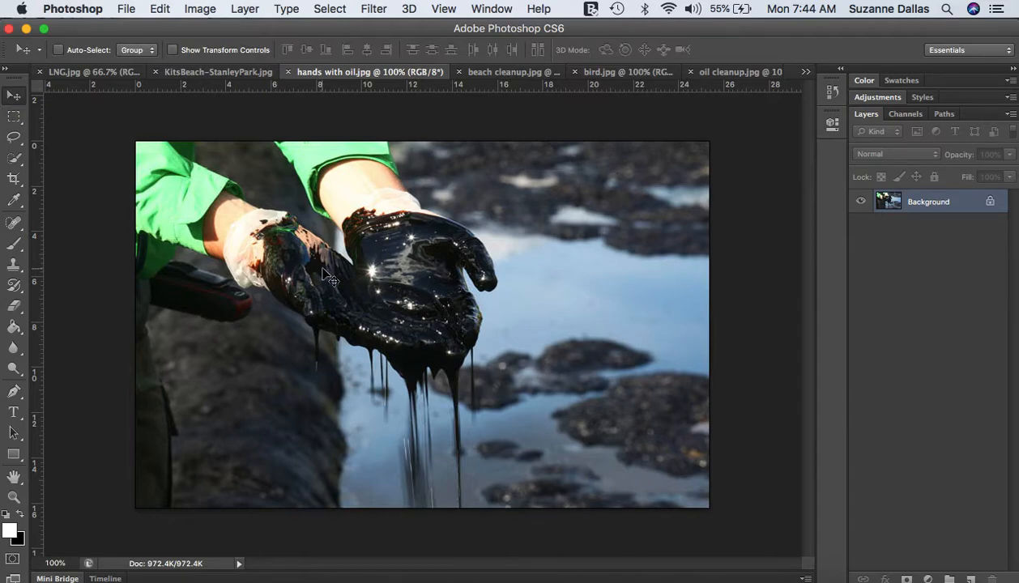
pyautogui.moveTo(320, 269)
pyautogui.mouseDown()
pyautogui.moveTo(205, 157)
pyautogui.moveTo(134, 113)
pyautogui.moveTo(109, 76)
pyautogui.moveTo(209, 143)
pyautogui.moveTo(333, 267)
pyautogui.moveTo(328, 278)
pyautogui.mouseUp()
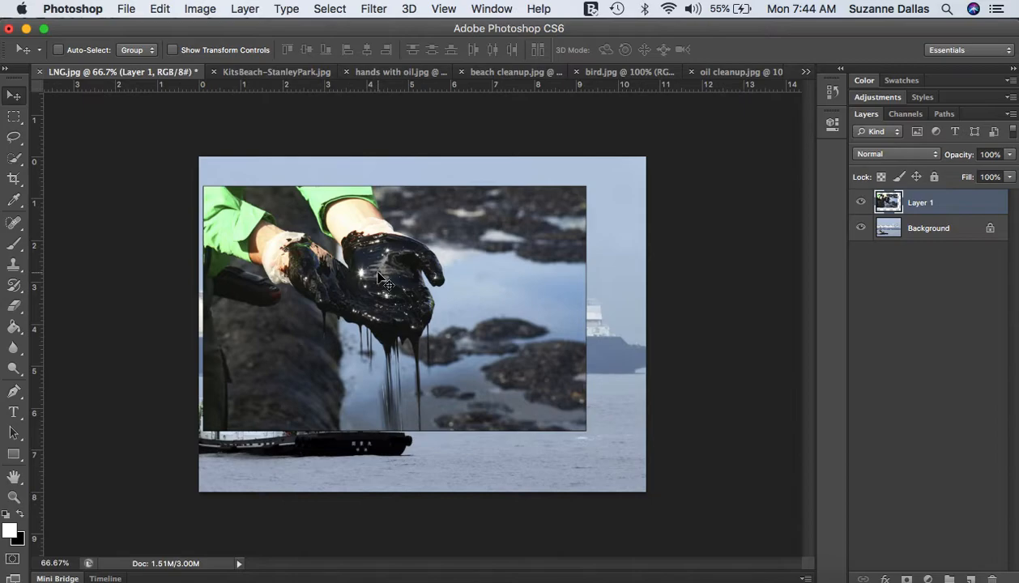
# Scale the hands with oil layer to 116.67% width and 136.66% height so it covers the LNG canvas, and apply the transformation
pyautogui.press('super+t')
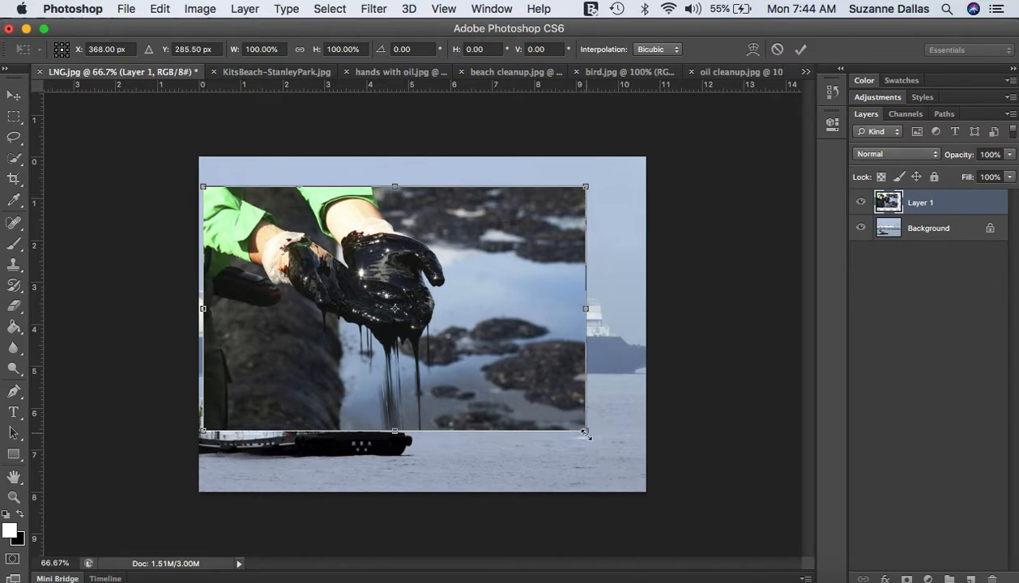
pyautogui.moveTo(586, 435); pyautogui.dragTo(646, 491)
pyautogui.moveTo(202, 187); pyautogui.dragTo(200, 156)
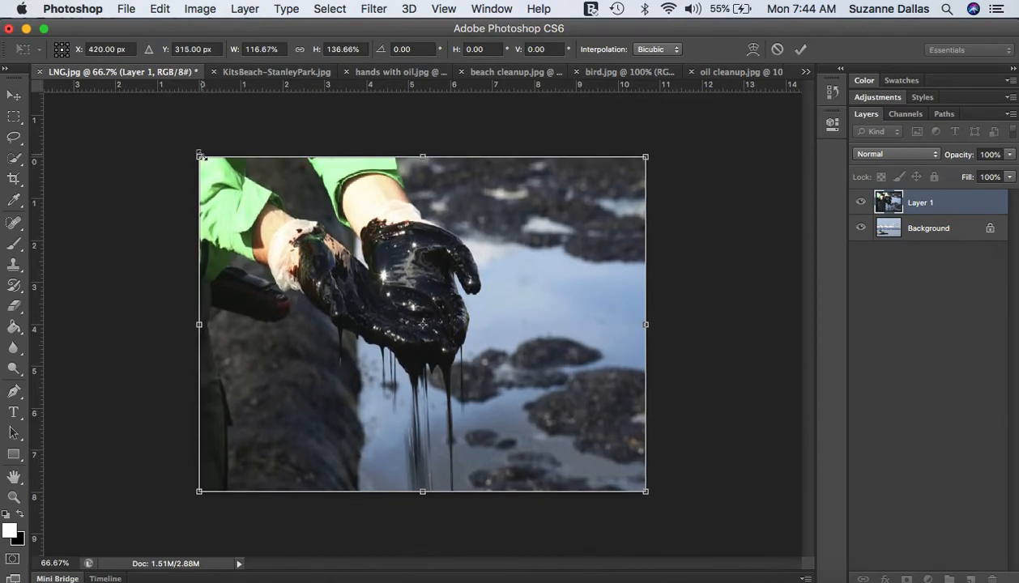
pyautogui.click(13, 117)
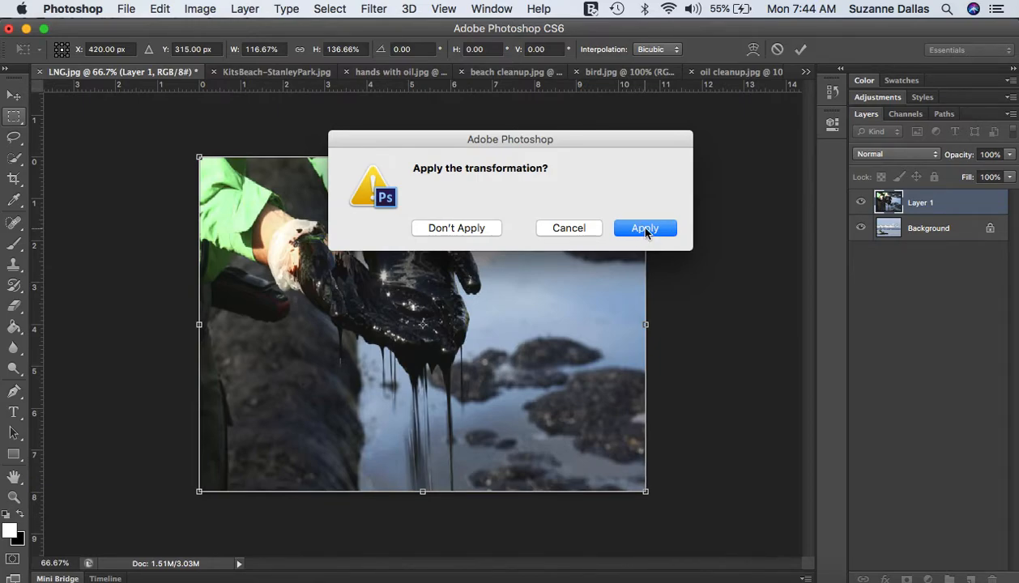
pyautogui.click(645, 229)
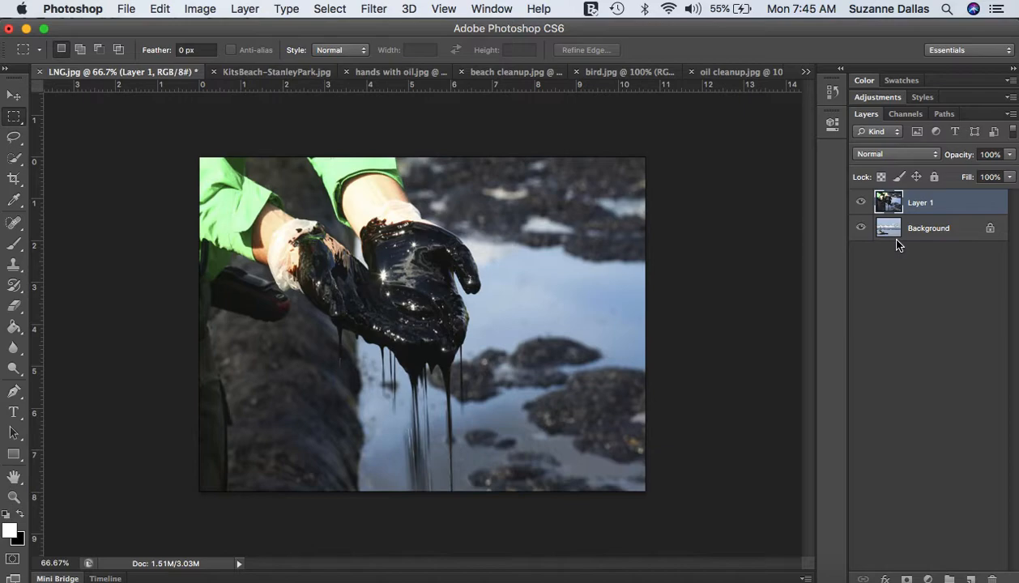
# Lower the opacity of the hands with oil layer to 58% over the LNG image
pyautogui.click(1010, 155)
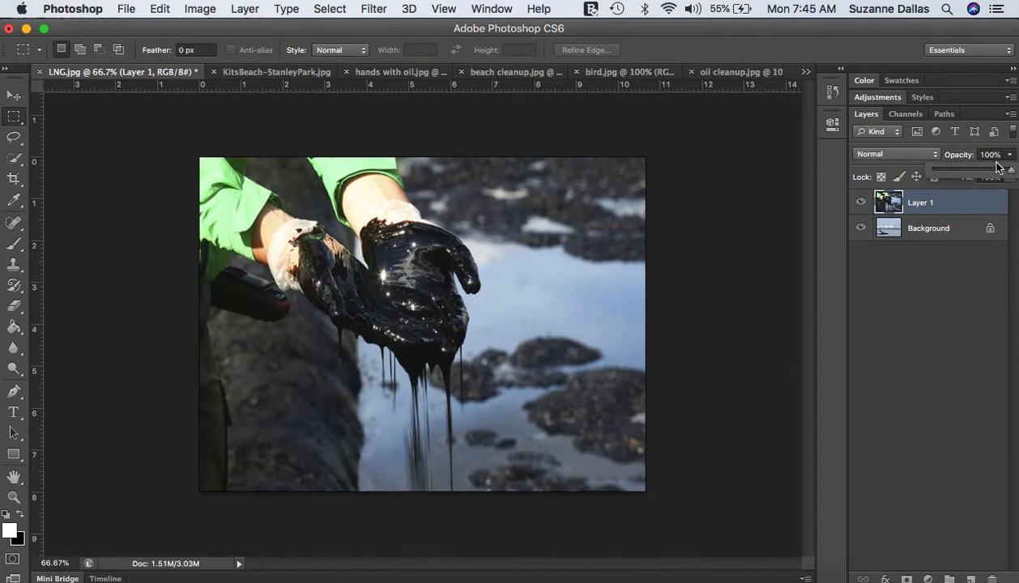
pyautogui.click(968, 170)
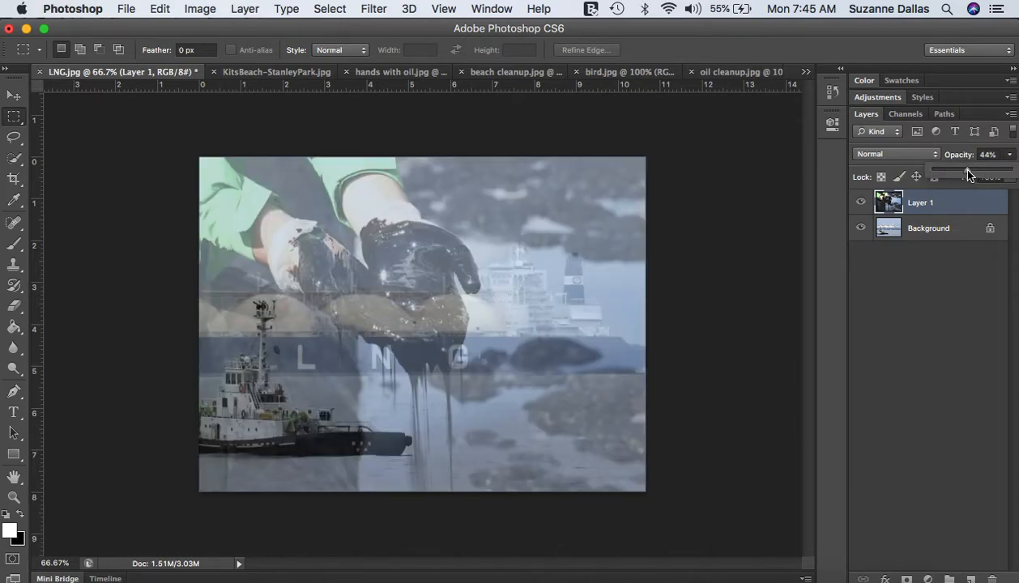
pyautogui.click(980, 170)
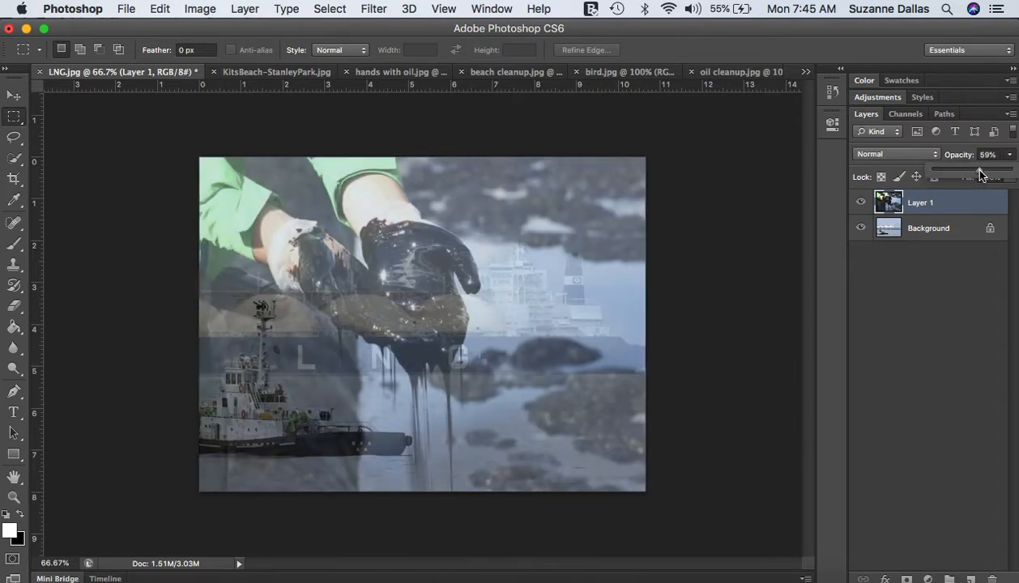
pyautogui.moveTo(986, 175)
pyautogui.mouseDown()
pyautogui.moveTo(1001, 176)
pyautogui.moveTo(979, 173)
pyautogui.mouseUp()
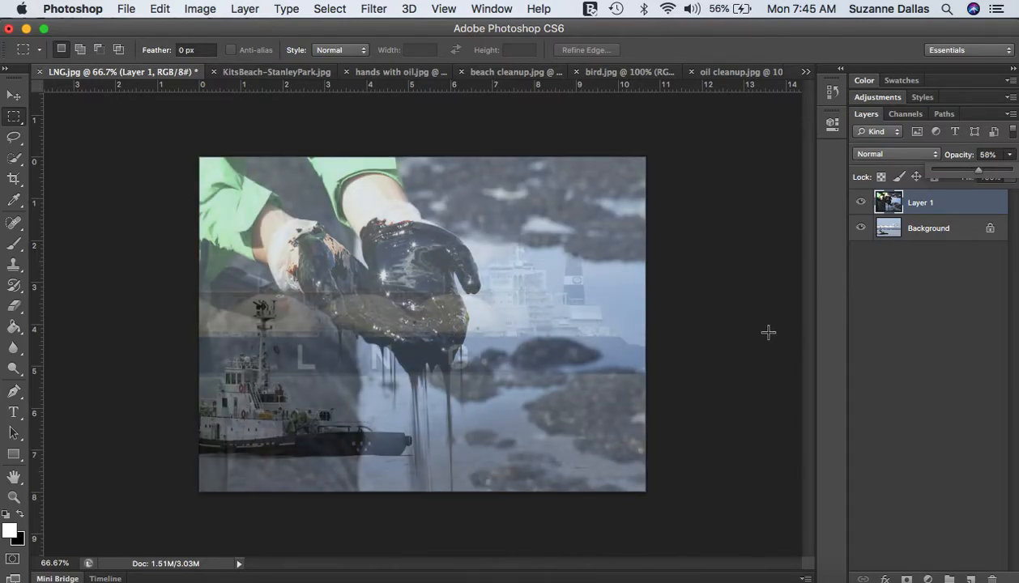
pyautogui.click(260, 76)
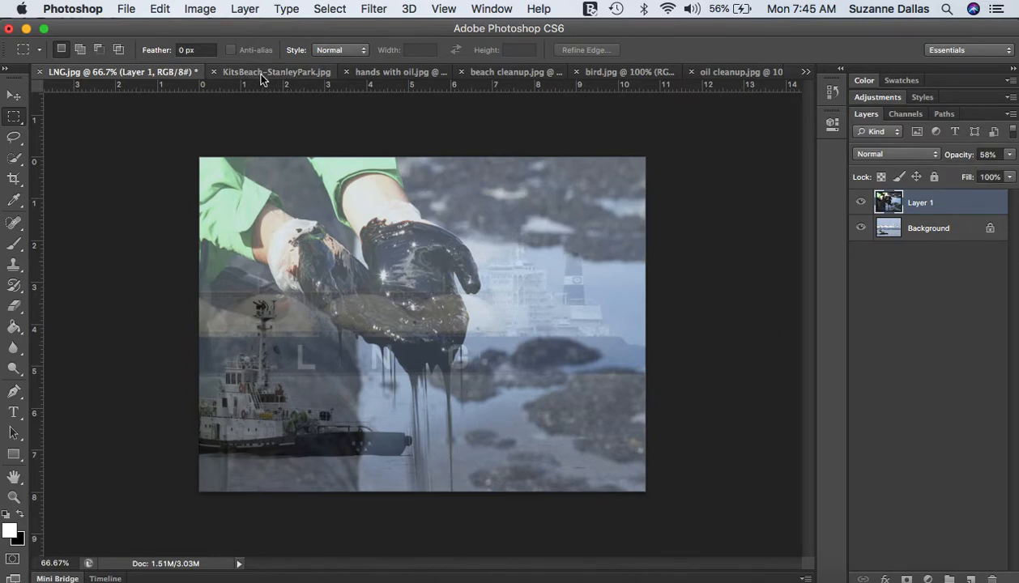
# Use the Move tool to place the beach cleanup image into KitsBeach-StanleyPark.jpg as a new layer, shifted up and left to show the workers
pyautogui.click(261, 76)
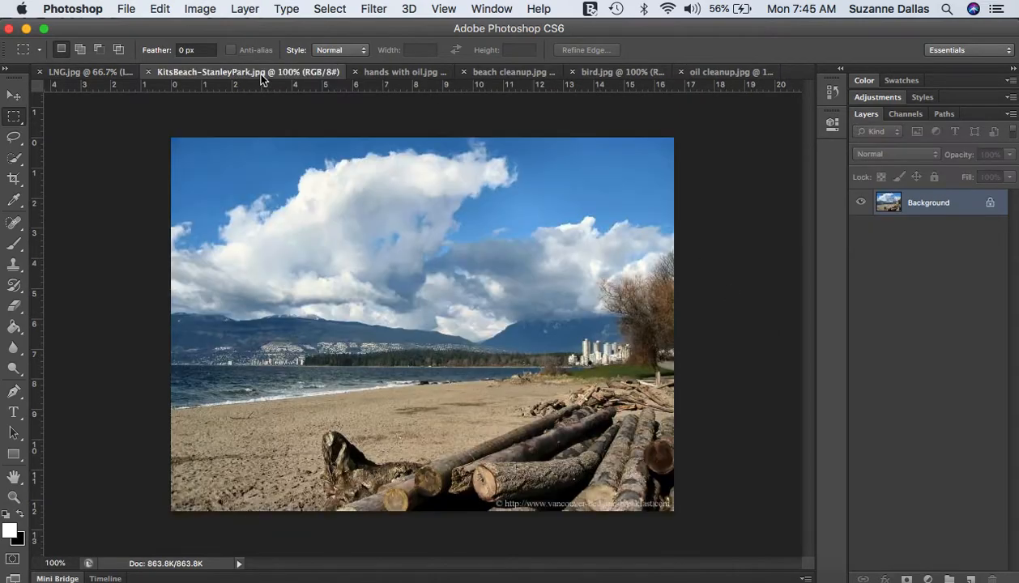
pyautogui.click(501, 73)
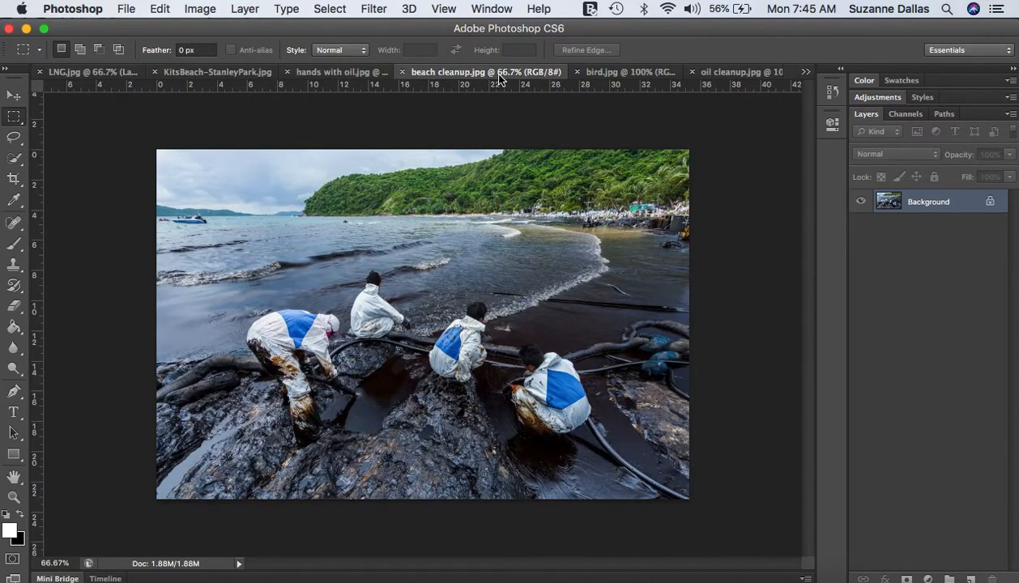
pyautogui.click(612, 72)
pyautogui.click(716, 75)
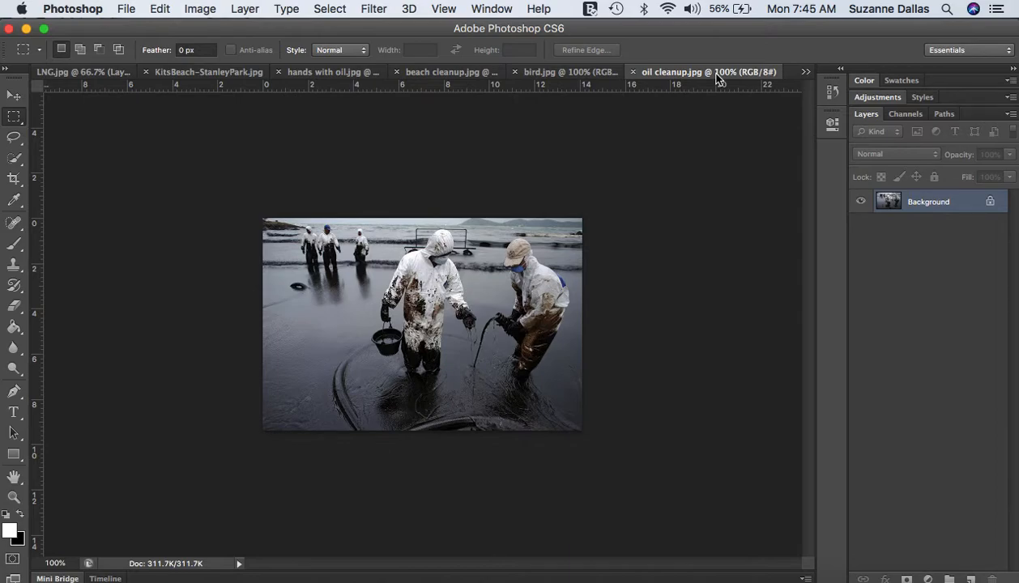
pyautogui.click(451, 73)
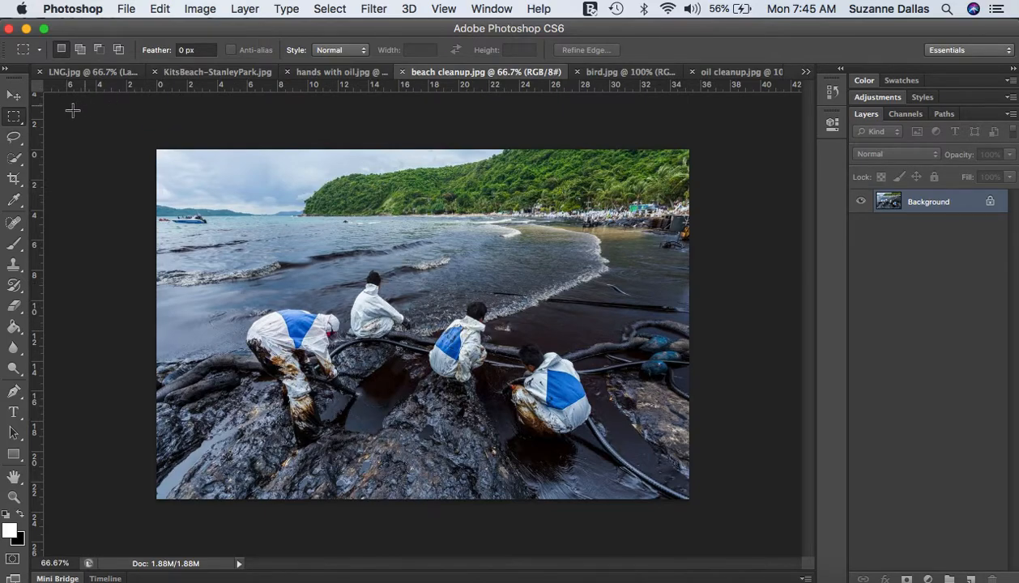
pyautogui.click(12, 97)
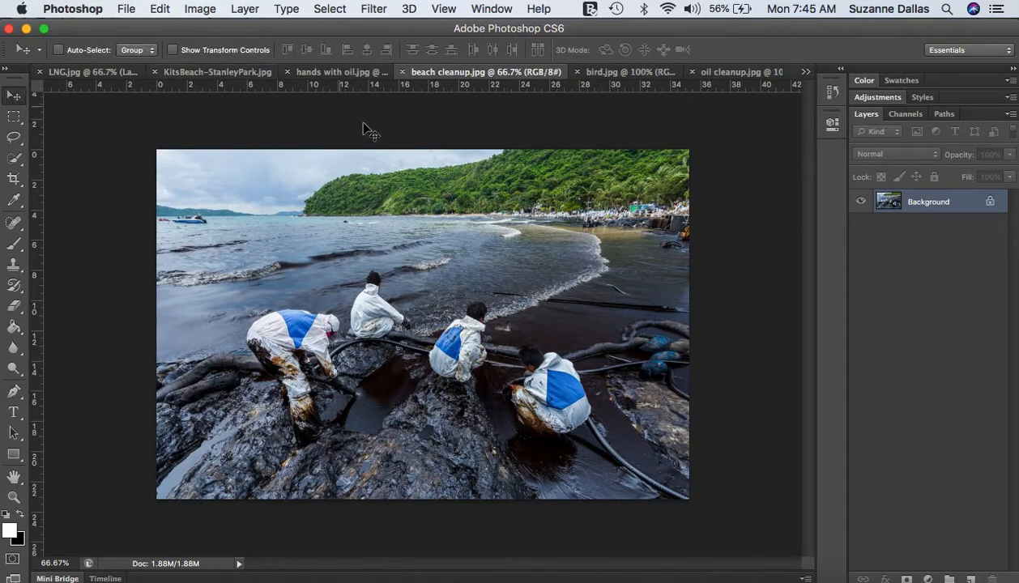
pyautogui.moveTo(360, 210)
pyautogui.mouseDown()
pyautogui.moveTo(340, 138)
pyautogui.moveTo(264, 102)
pyautogui.moveTo(237, 71)
pyautogui.moveTo(318, 164)
pyautogui.moveTo(368, 246)
pyautogui.moveTo(365, 220)
pyautogui.mouseUp()
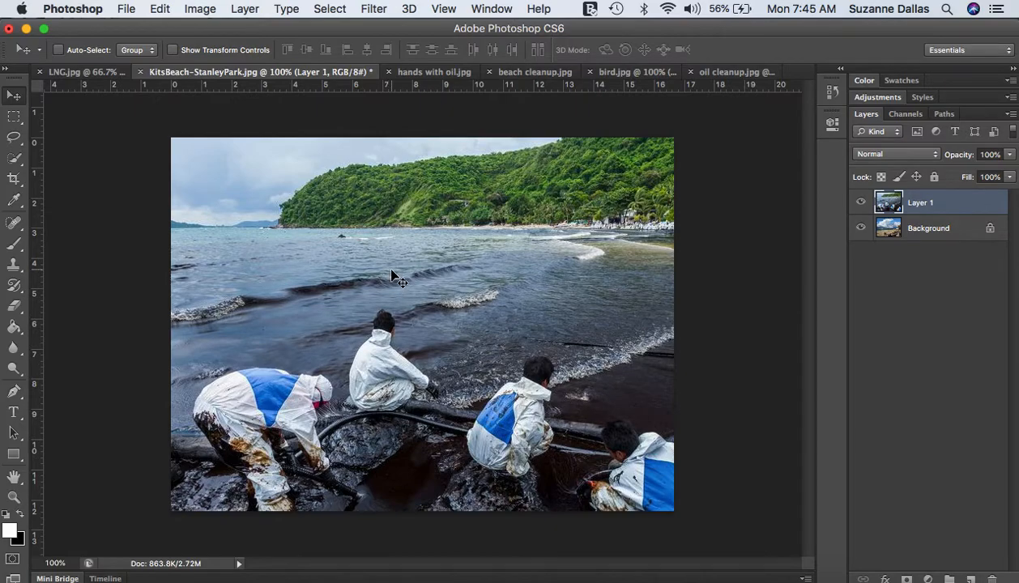
pyautogui.moveTo(403, 316); pyautogui.dragTo(332, 254)
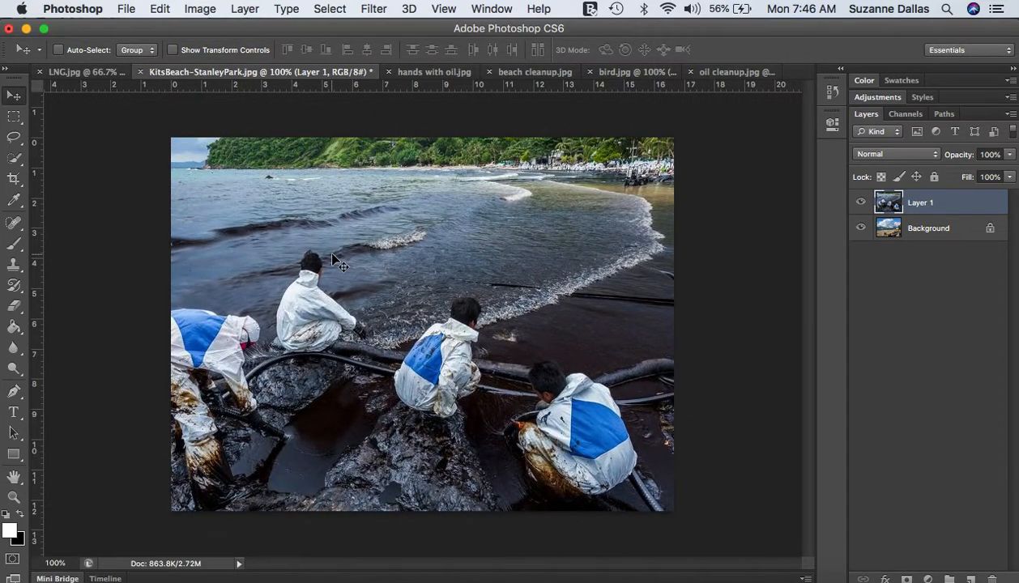
# Narrow the beach cleanup layer to 86.20% width so its right side meets the canvas edge, and apply the transformation
pyautogui.press('super+t')
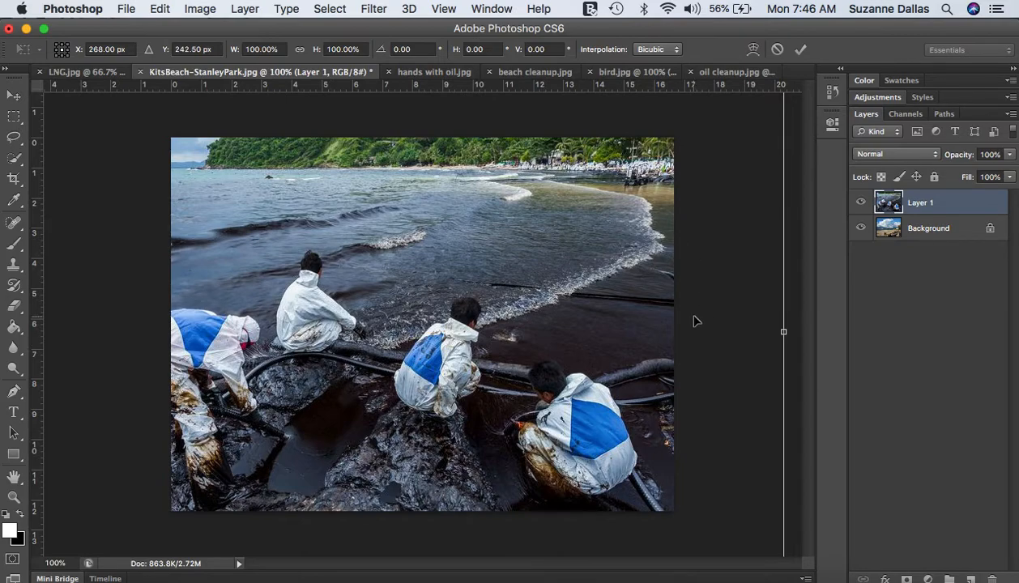
pyautogui.moveTo(784, 331); pyautogui.dragTo(674, 332)
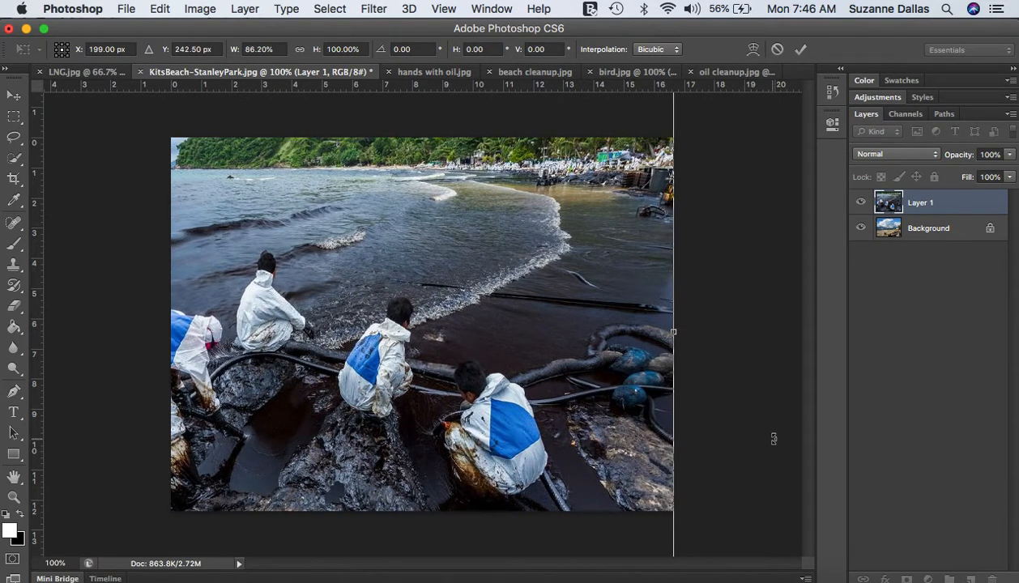
pyautogui.press('Return')
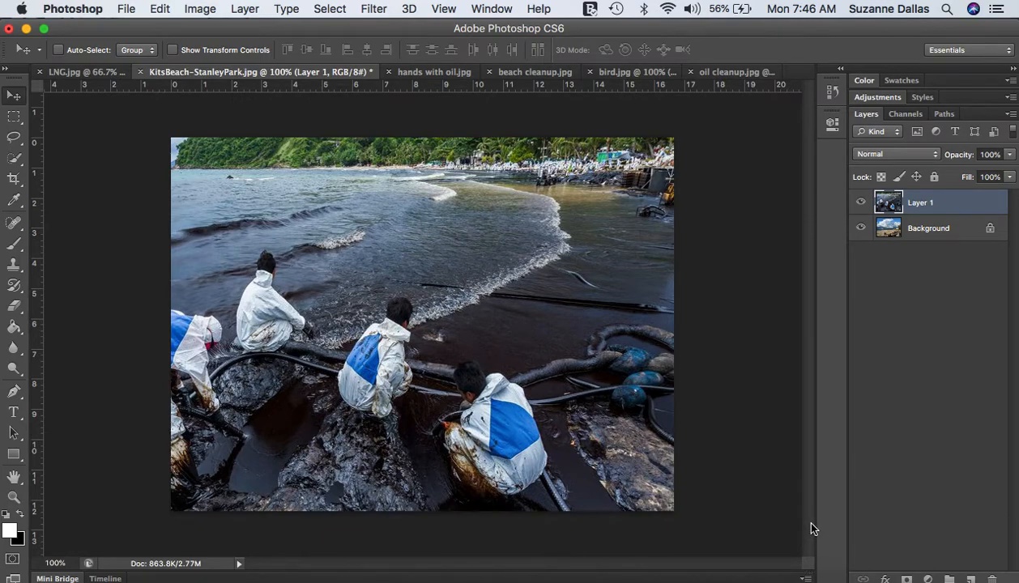
# Scale the beach cleanup layer to 73.09% width and 71.23% height so it fits the KitsBeach canvas exactly
pyautogui.press('super+t')
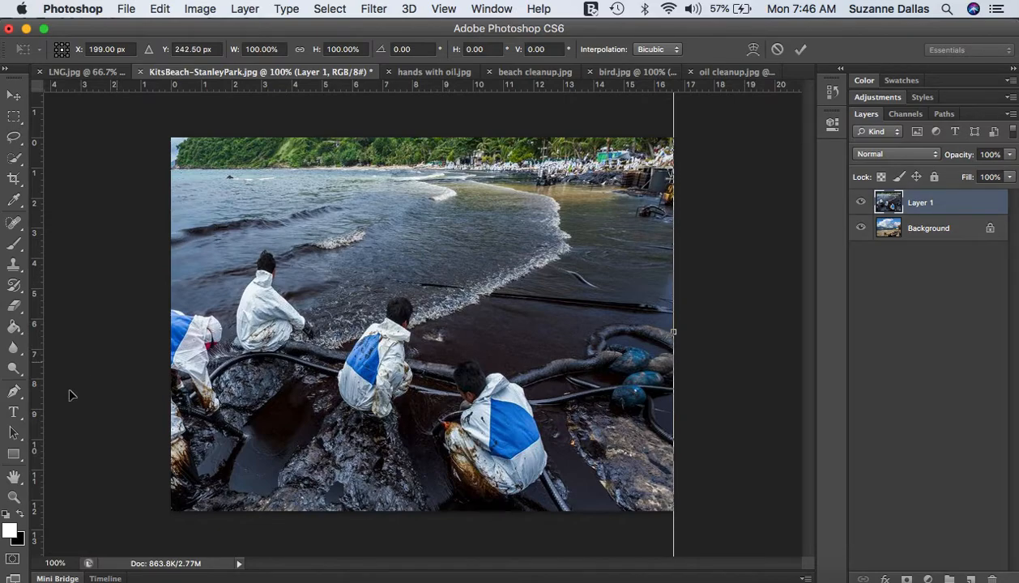
pyautogui.click(51, 562)
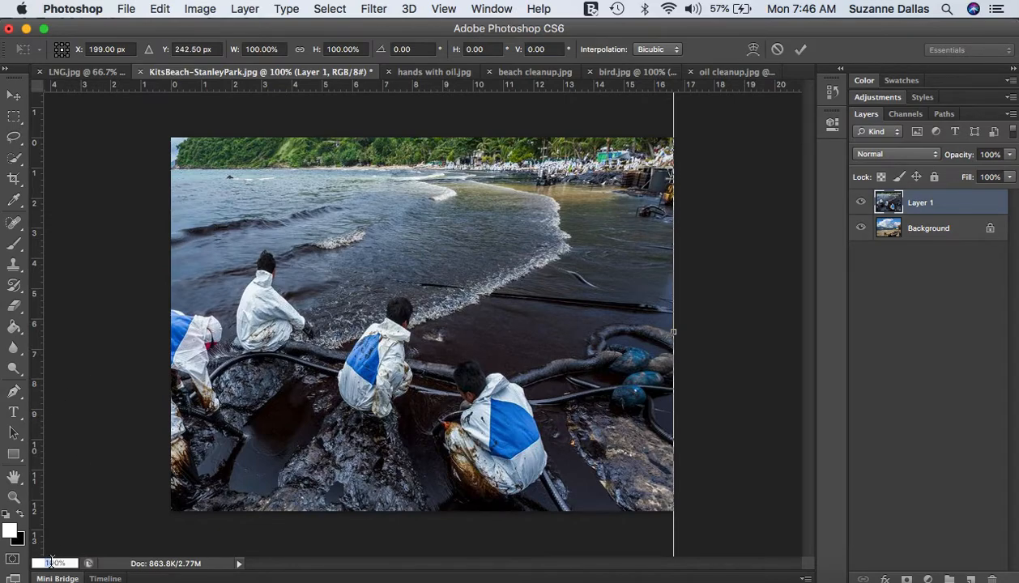
pyautogui.click(48, 562)
pyautogui.press('BackSpace')
pyautogui.press('BackSpace')
pyautogui.write('5')
pyautogui.press('Return')
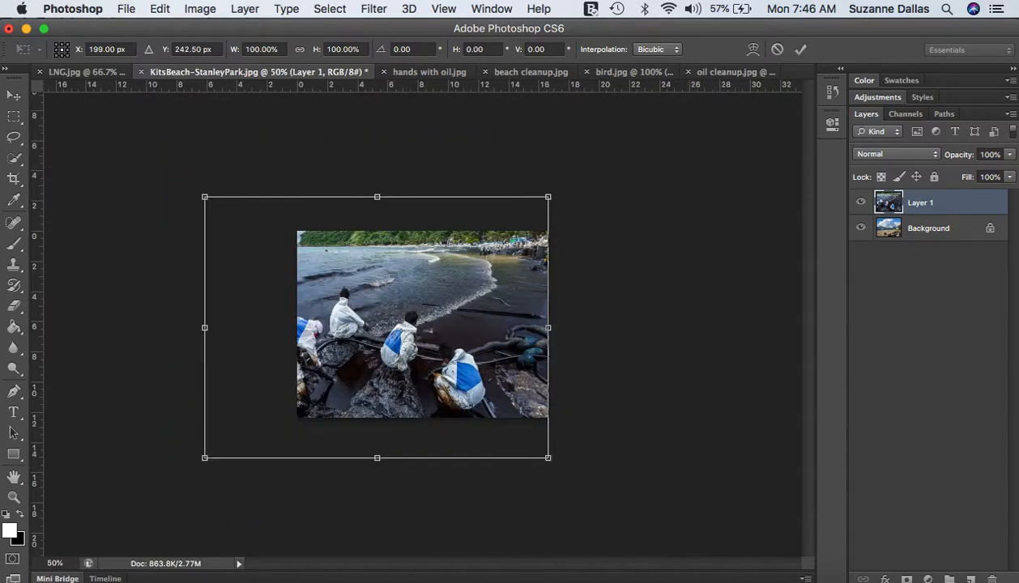
pyautogui.moveTo(204, 457); pyautogui.dragTo(295, 415)
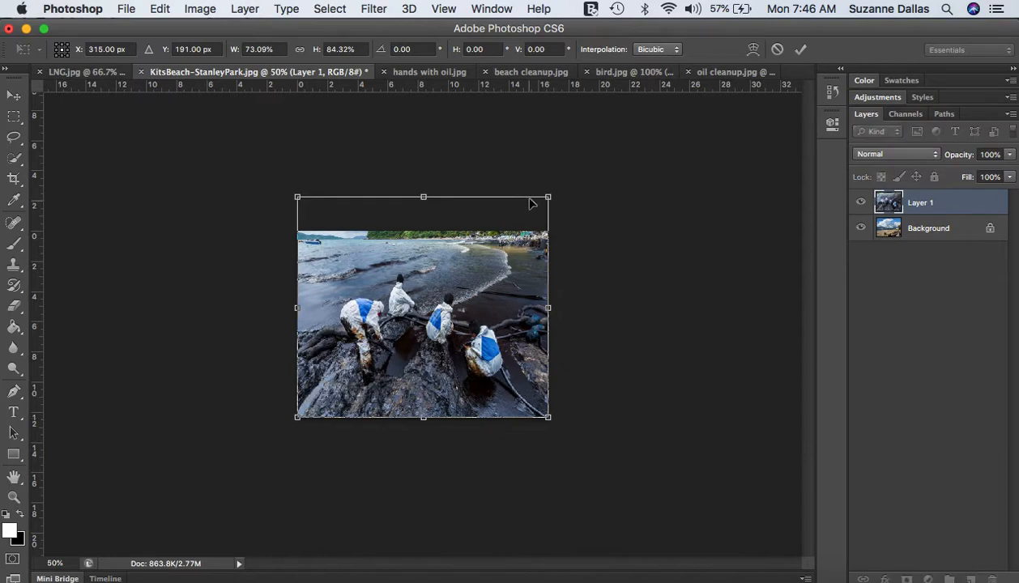
pyautogui.moveTo(548, 197); pyautogui.dragTo(548, 231)
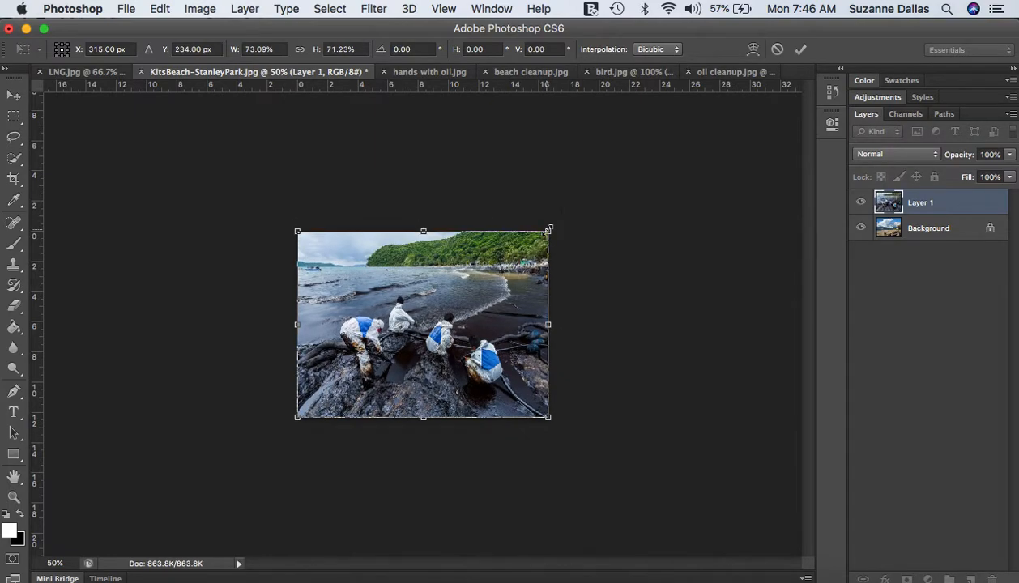
pyautogui.press('Return')
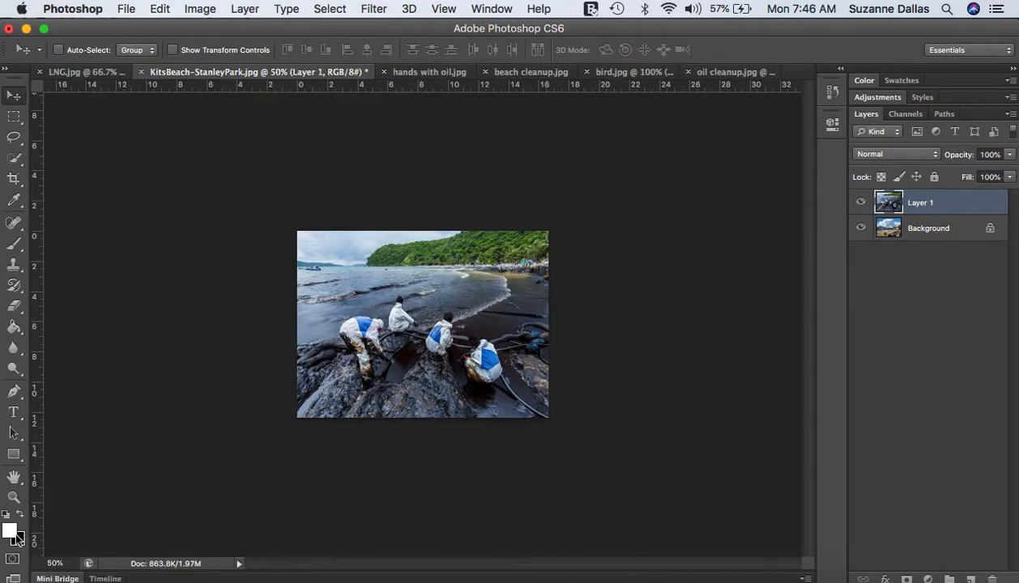
# Try several opacities for the beach cleanup layer over the KitsBeach image and settle on 59%
pyautogui.click(54, 562)
pyautogui.write('100')
pyautogui.press('Return')
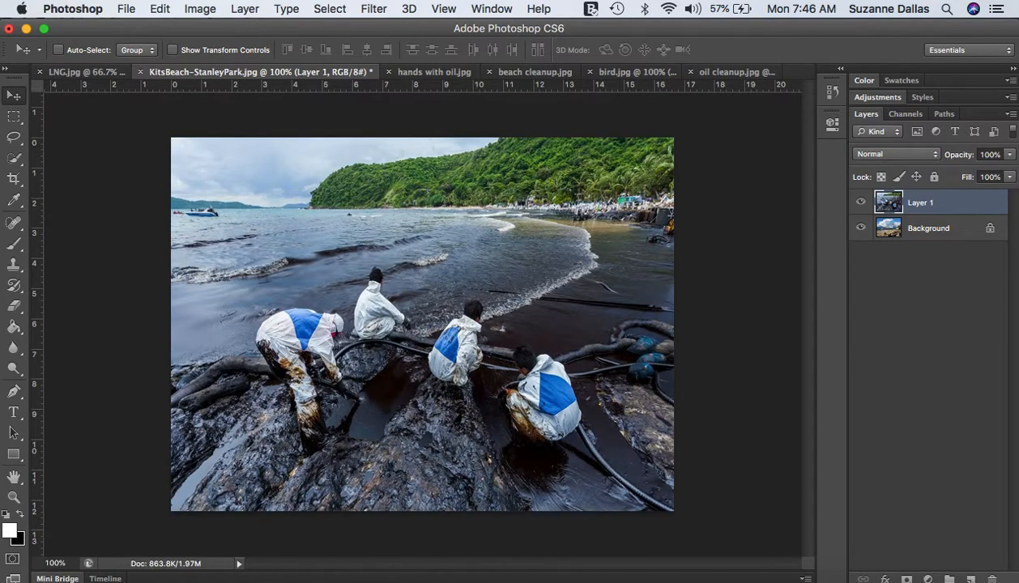
pyautogui.click(1010, 155)
pyautogui.click(981, 167)
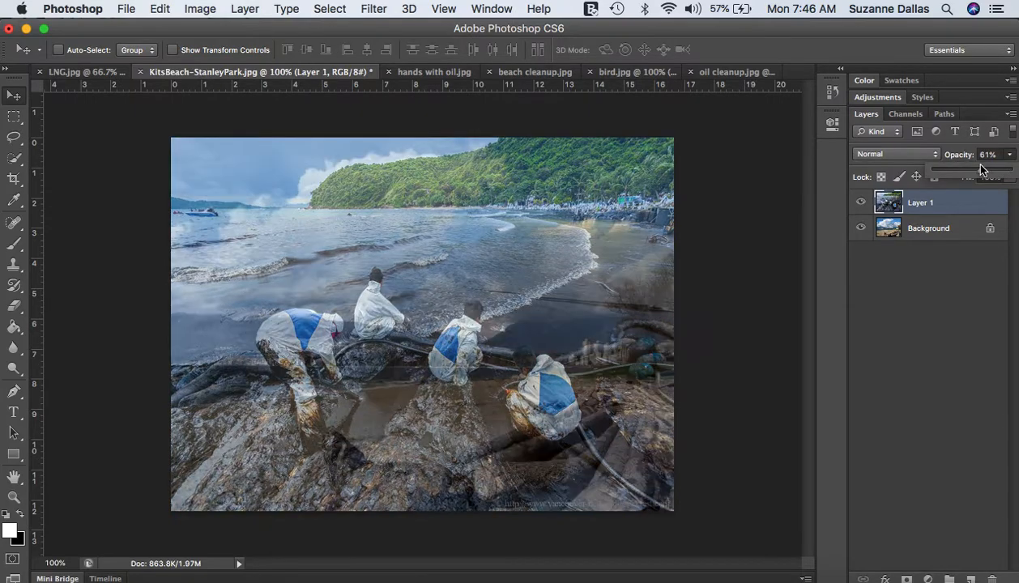
pyautogui.click(967, 169)
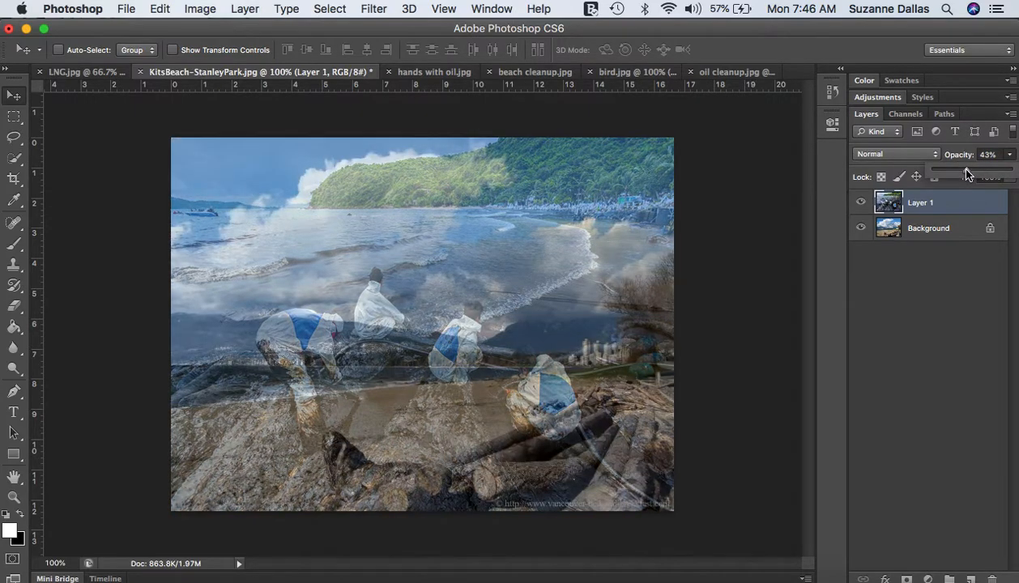
pyautogui.click(948, 168)
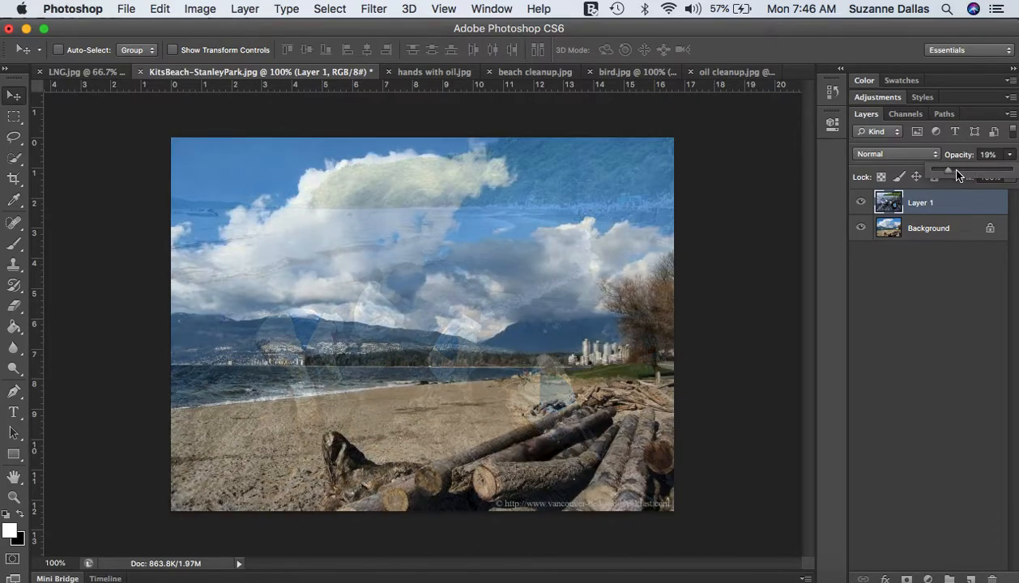
pyautogui.click(957, 169)
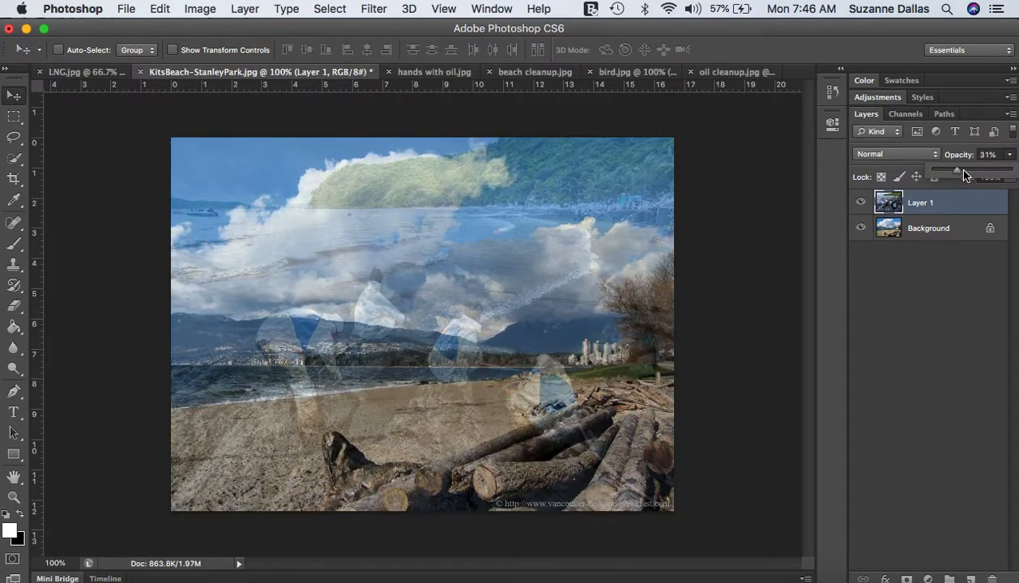
pyautogui.click(962, 169)
pyautogui.moveTo(973, 175); pyautogui.dragTo(971, 176)
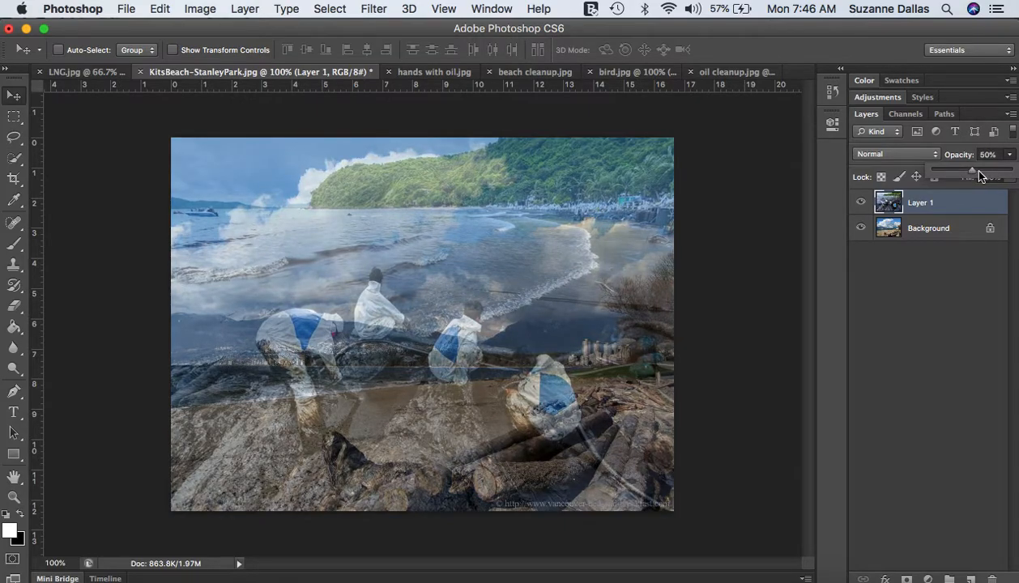
pyautogui.moveTo(978, 175); pyautogui.dragTo(978, 175)
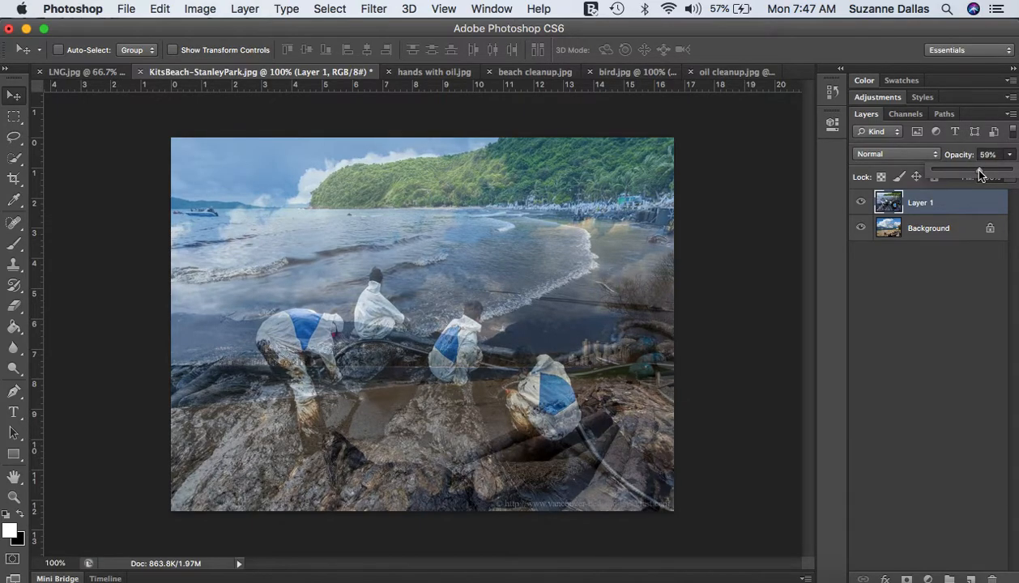
pyautogui.click(936, 333)
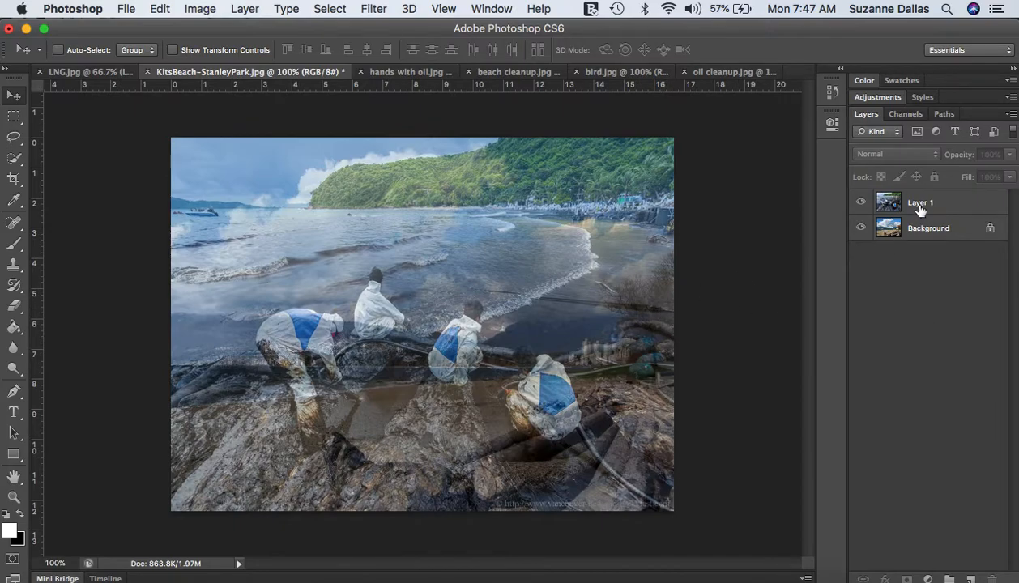
# Hide the beach cleanup layer and bring the oil cleanup.jpg image into KitsBeach-StanleyPark.jpg as a new layer
pyautogui.click(861, 202)
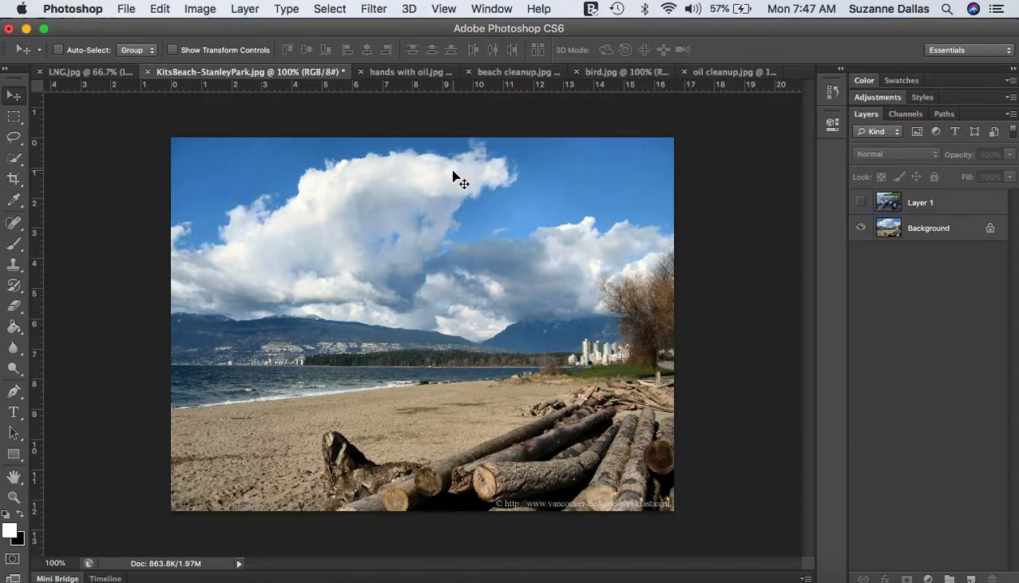
pyautogui.click(714, 73)
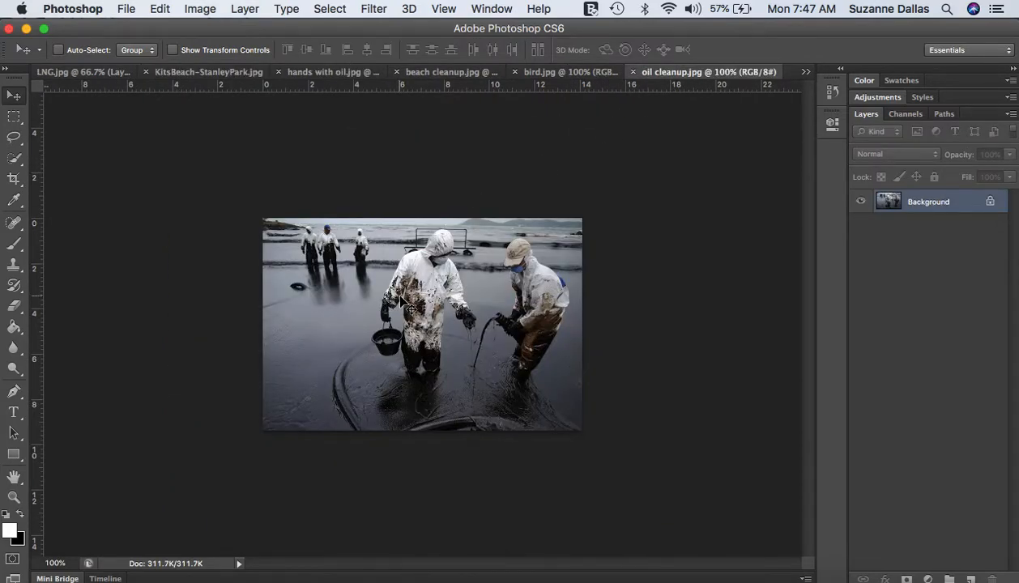
pyautogui.moveTo(401, 296)
pyautogui.mouseDown()
pyautogui.moveTo(356, 277)
pyautogui.moveTo(260, 169)
pyautogui.moveTo(230, 73)
pyautogui.moveTo(360, 220)
pyautogui.moveTo(414, 318)
pyautogui.moveTo(400, 296)
pyautogui.mouseUp()
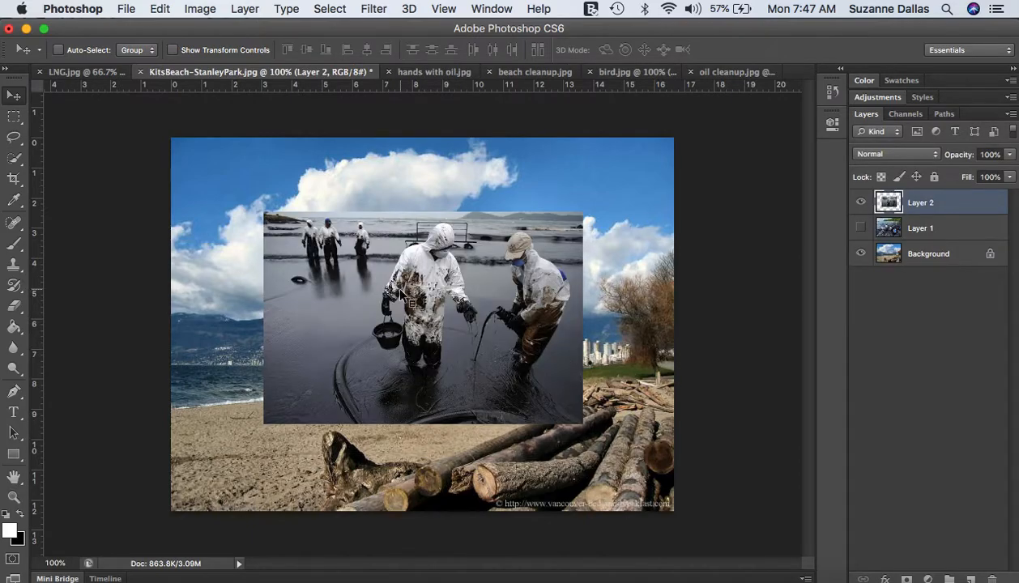
# Stretch the oil cleanup layer to cover the whole KitsBeach canvas and lower its opacity to 55%
pyautogui.hotkey('ctrl', 't')
pyautogui.moveTo(265, 213); pyautogui.dragTo(164, 133)
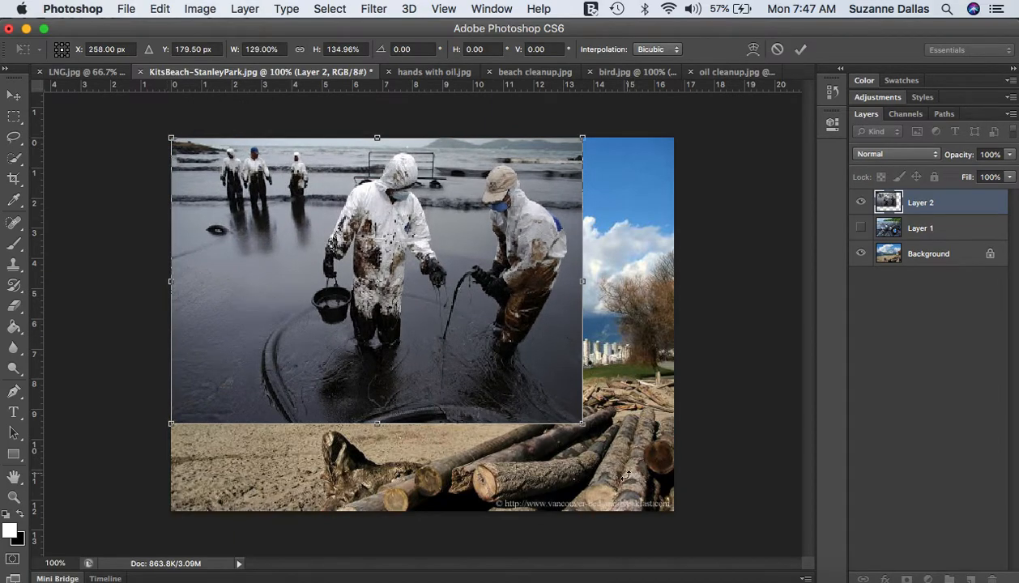
pyautogui.moveTo(582, 424); pyautogui.dragTo(677, 513)
pyautogui.press('Return')
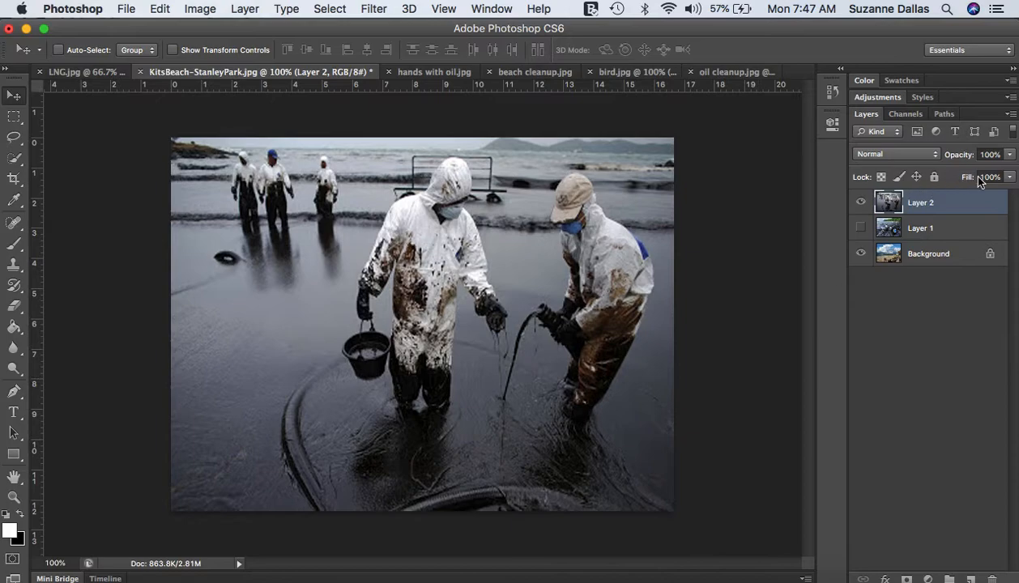
pyautogui.click(1009, 155)
pyautogui.moveTo(1010, 169); pyautogui.dragTo(977, 175)
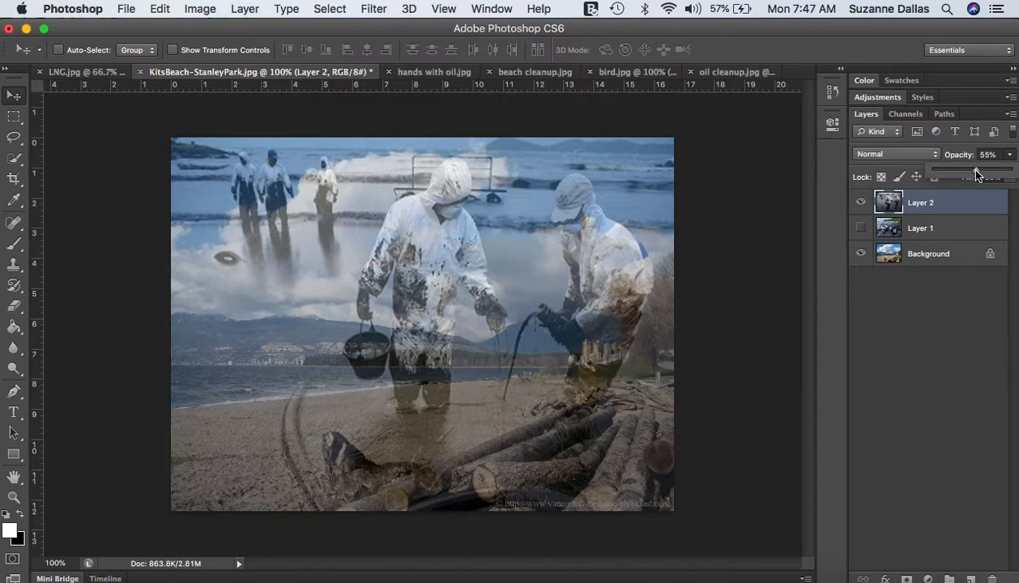
# Compare the beach cleanup and oil cleanup overlays by toggling their visibility, leaving only the oil cleanup layer shown over the background
pyautogui.click(860, 228)
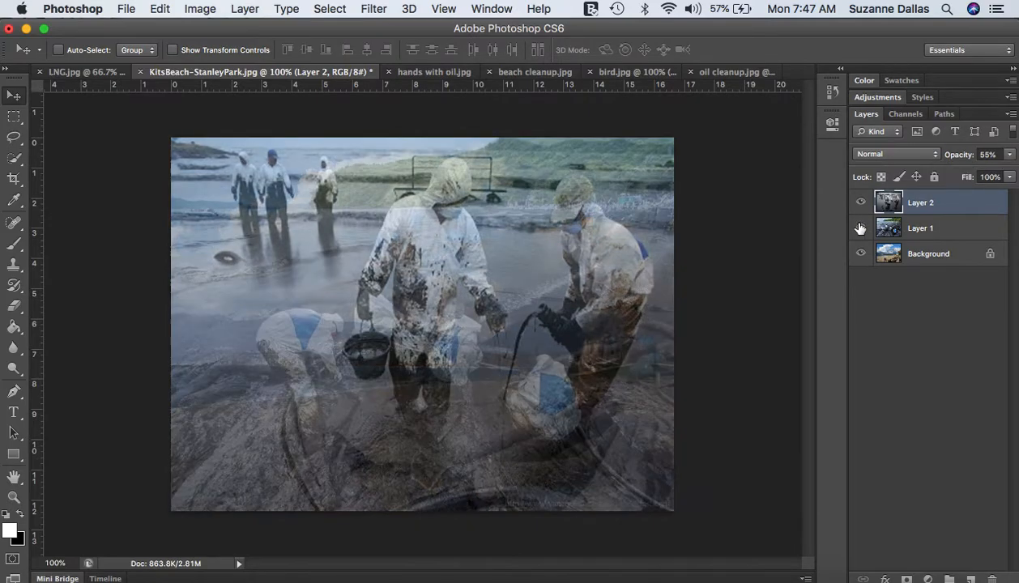
pyautogui.click(861, 203)
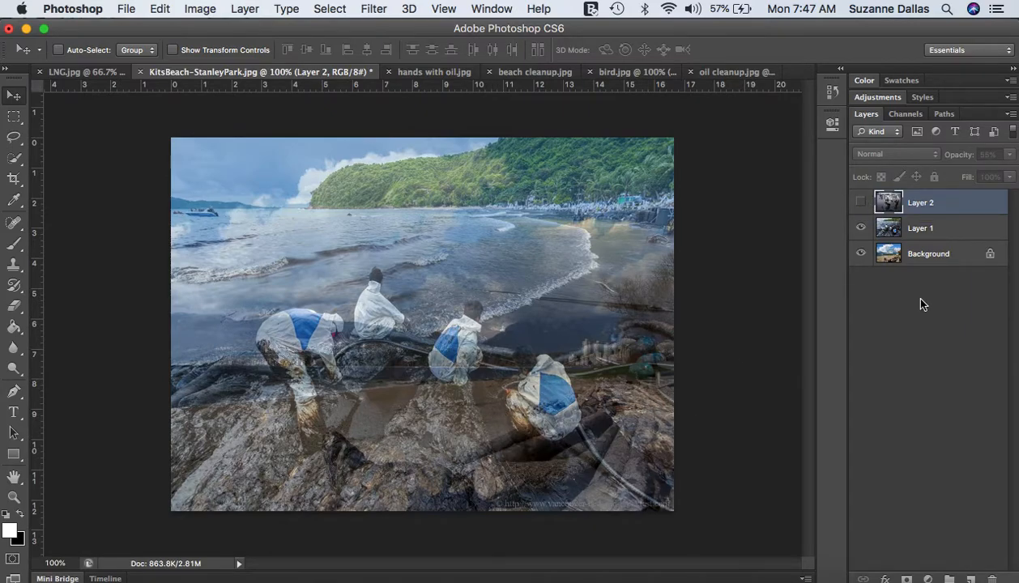
pyautogui.click(860, 228)
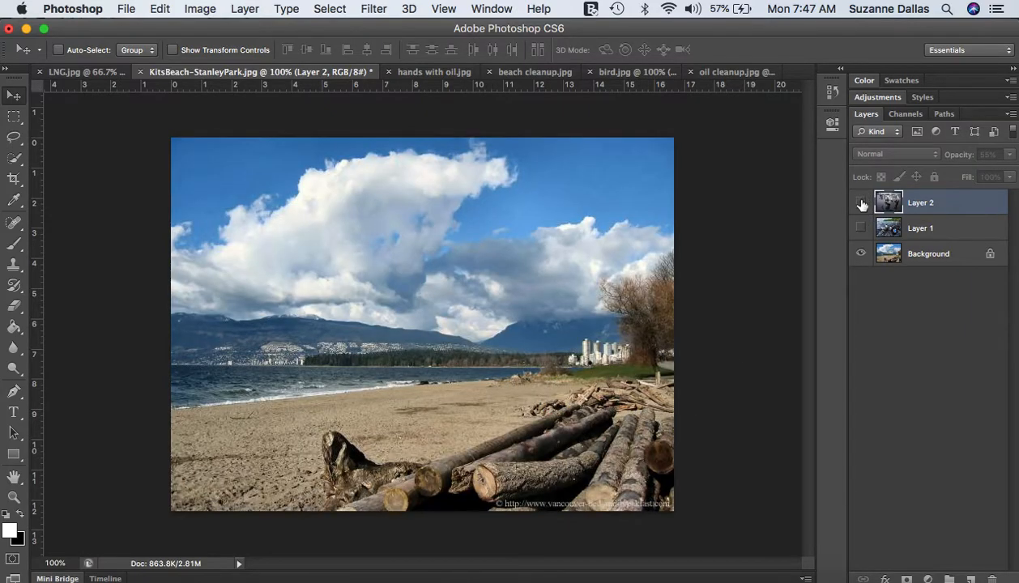
pyautogui.click(861, 202)
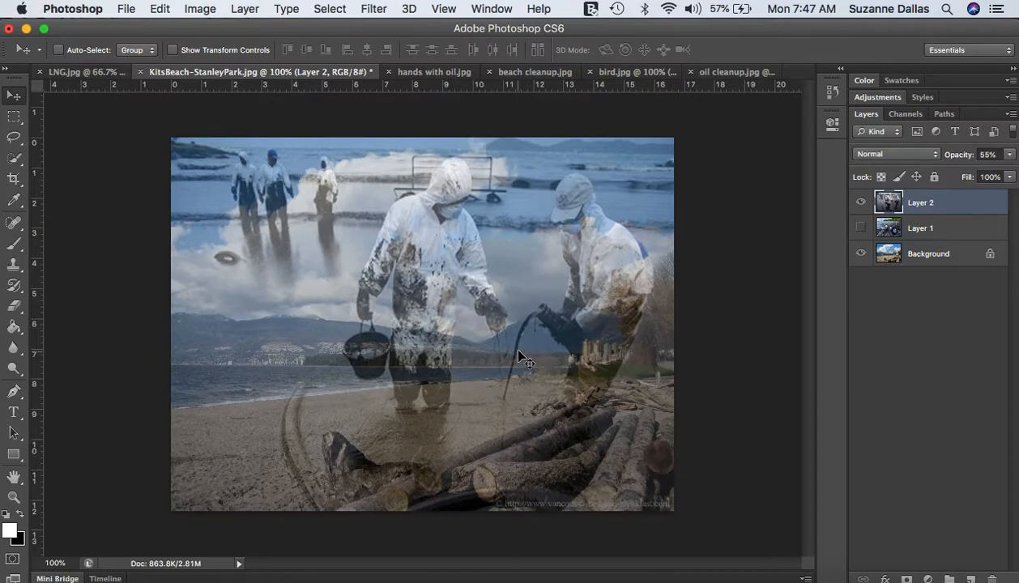